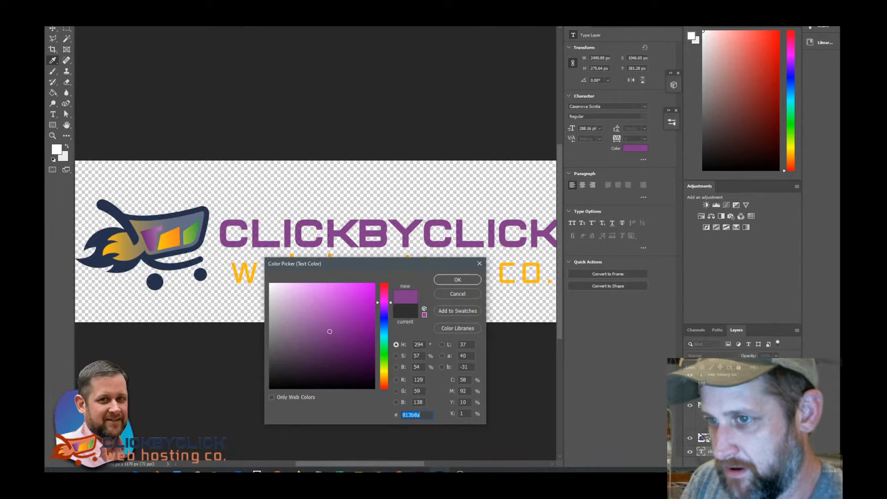
Set the CLICKBYCLICK text color to white (ffffff) and apply it
type("772c81")
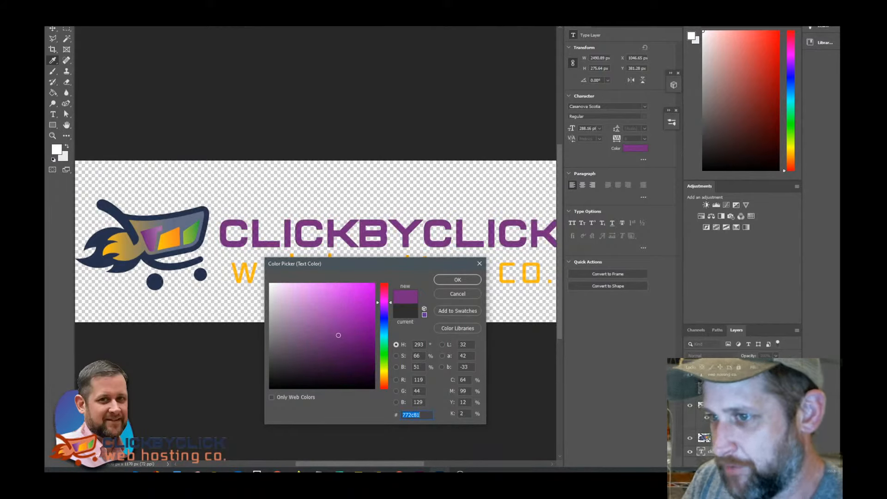
left_click(271, 285)
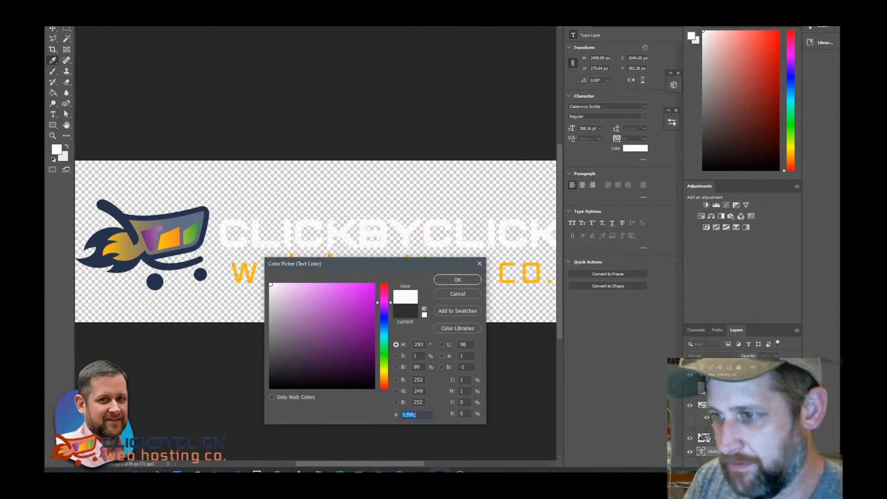
type("ffffff")
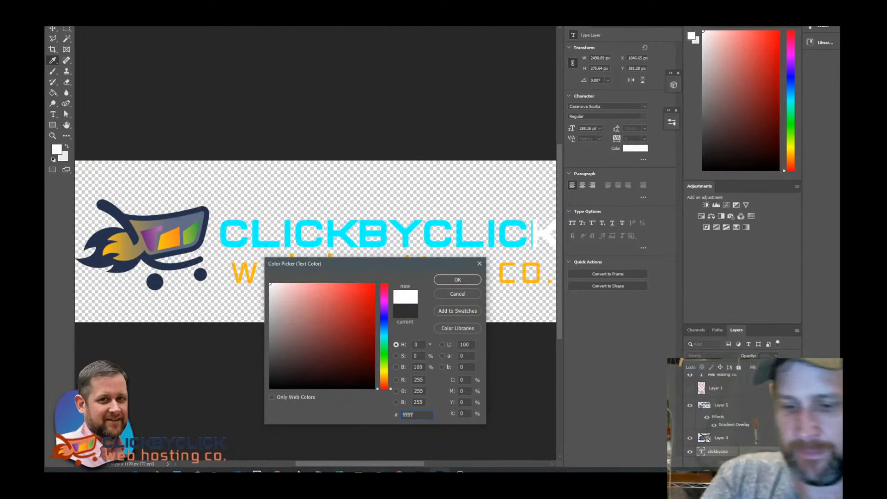
key("Return")
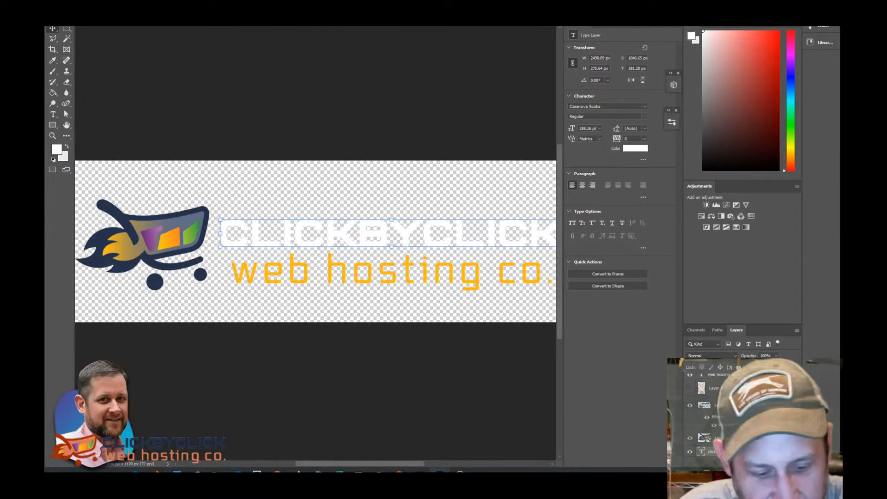
Review the whole logo, and switch to Chrome to check how the logo looks in the hosting portal's header
scroll(316, 241, "up", 1)
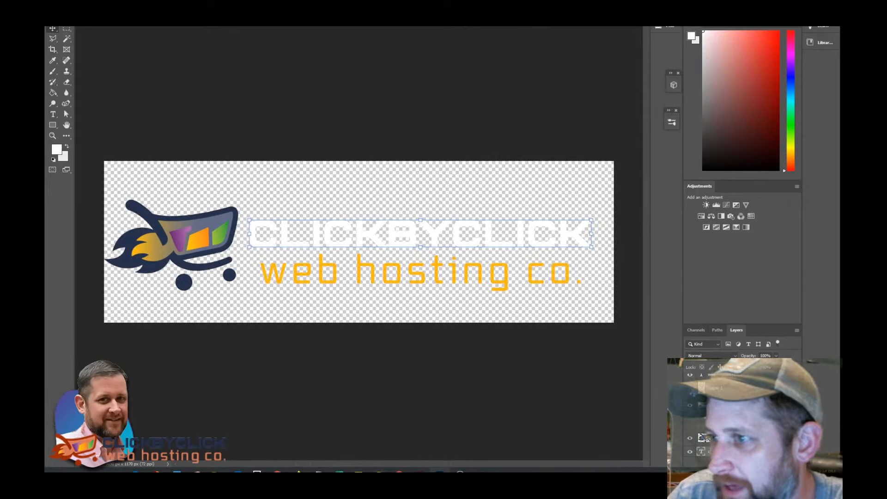
key("ctrl+minus")
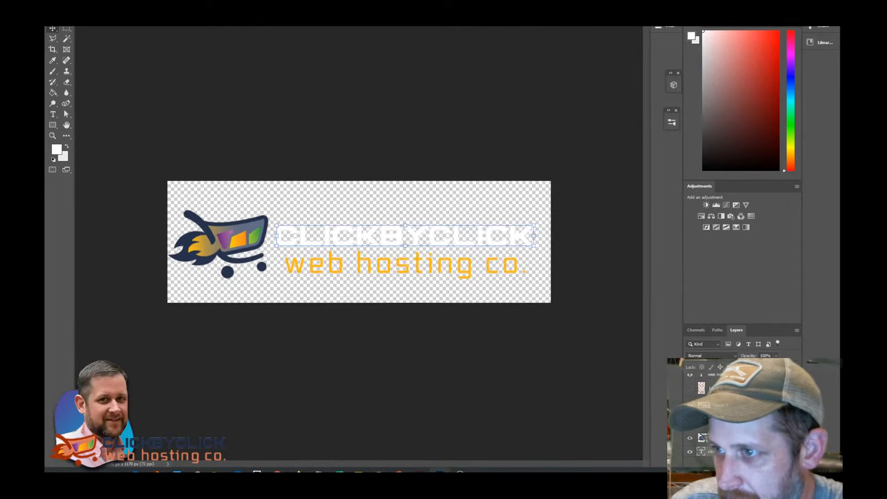
key("ctrl+minus")
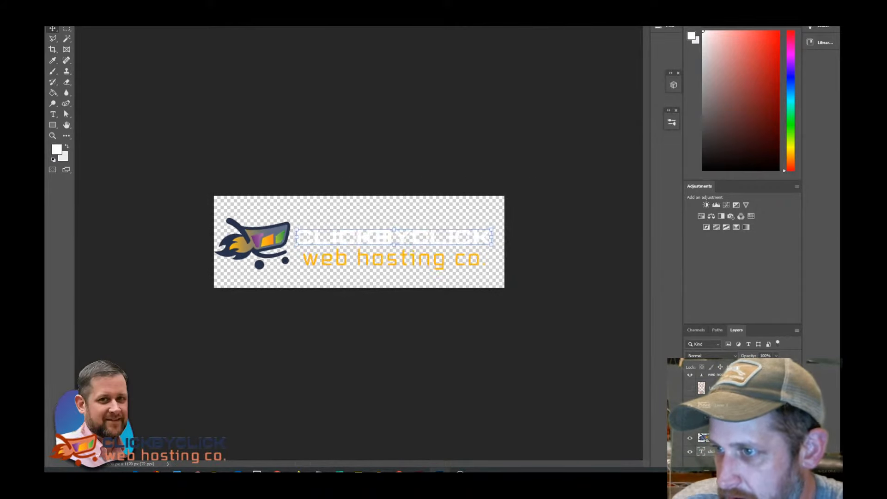
key("ctrl+plus")
left_click(716, 375)
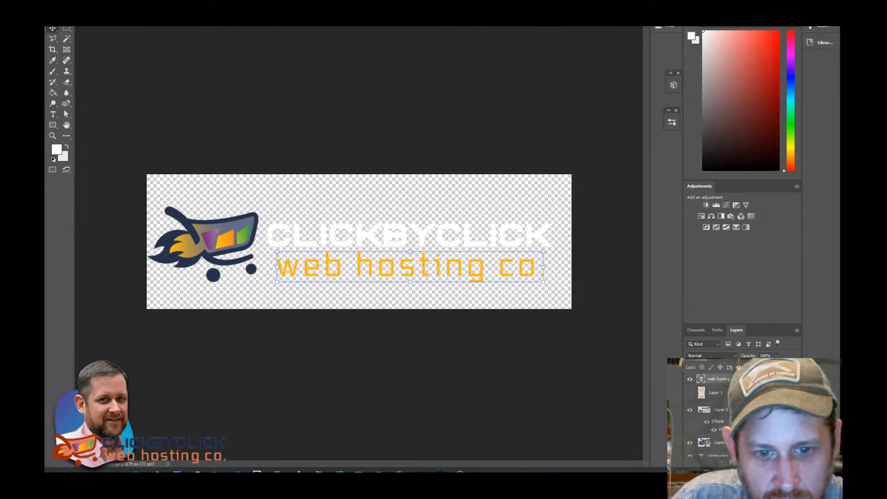
key("alt+Tab")
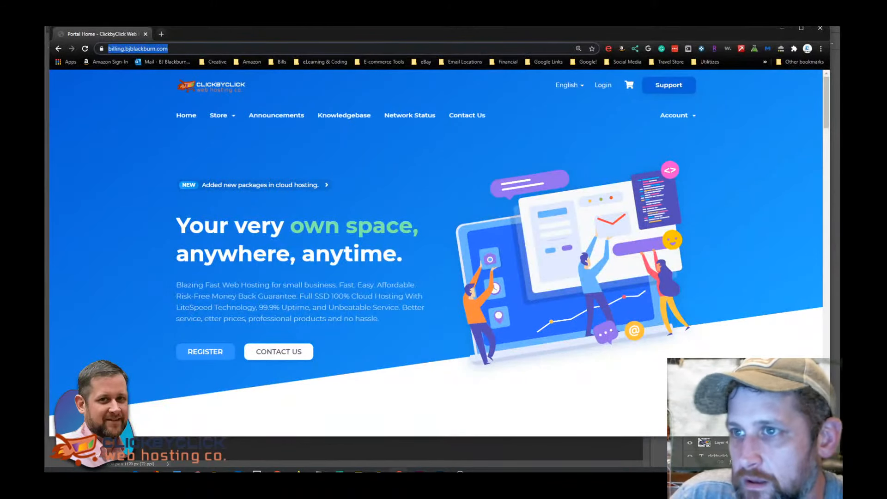
key("F11")
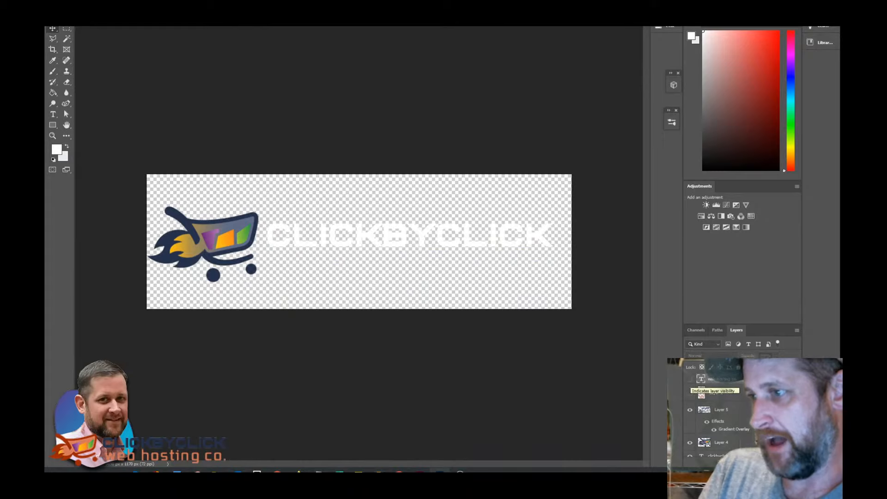
Hide the "web hosting co." text layer
left_click(690, 379)
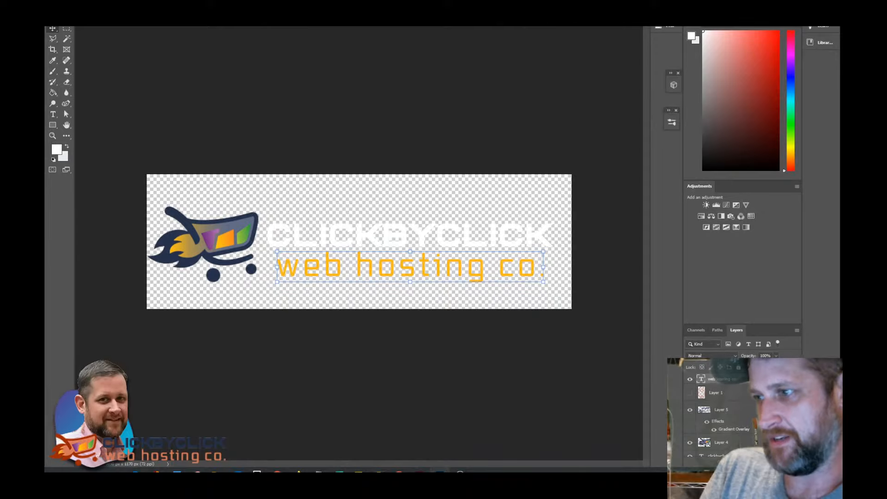
key("ctrl+comma")
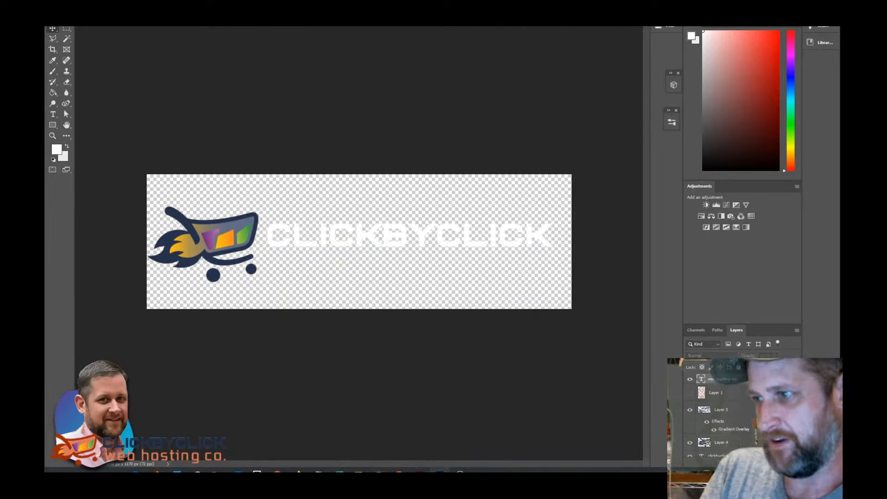
key("ctrl+comma")
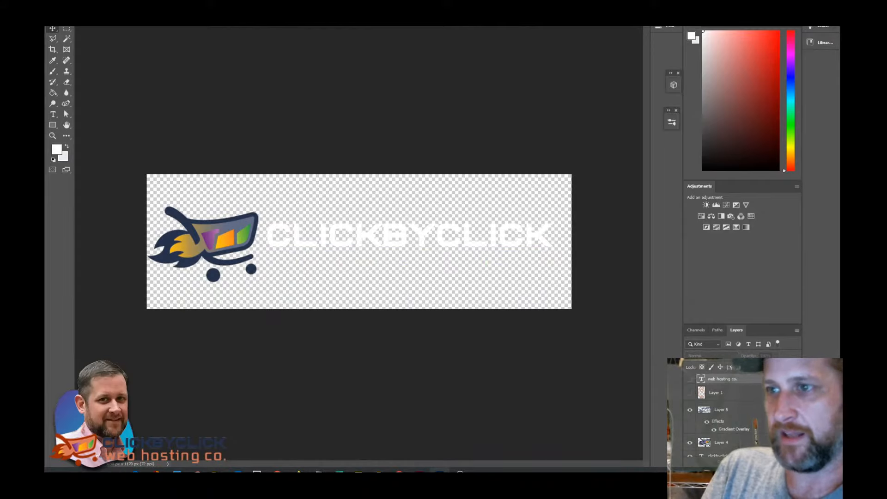
Enlarge the CLICKBYCLICK text to about 308 pt and place it vertically centered, close beside the cart
left_click_drag(385, 235, 382, 245)
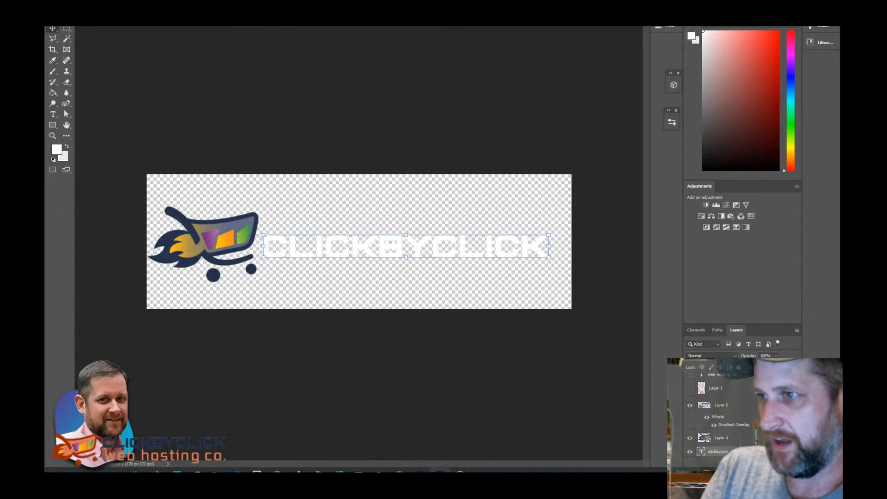
left_click_drag(546, 240, 569, 212)
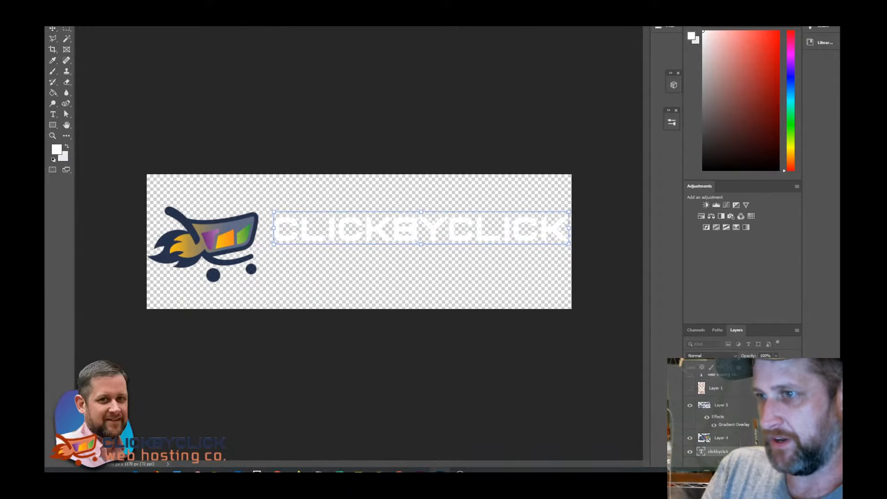
left_click_drag(274, 228, 263, 228)
left_click_drag(408, 234, 403, 247)
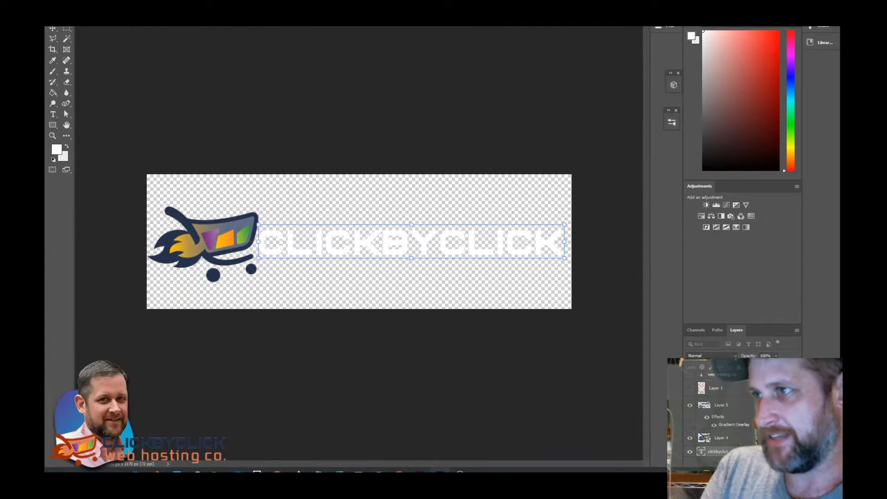
left_click(666, 28)
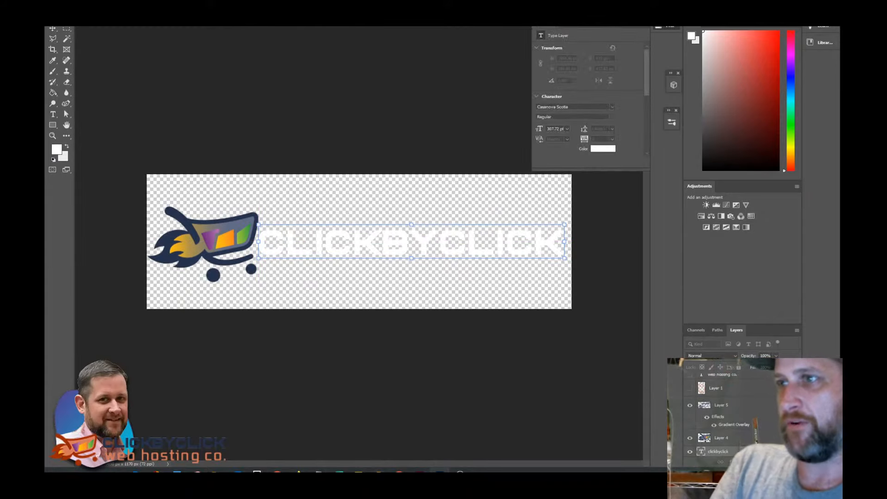
scroll(589, 102, "down", 1)
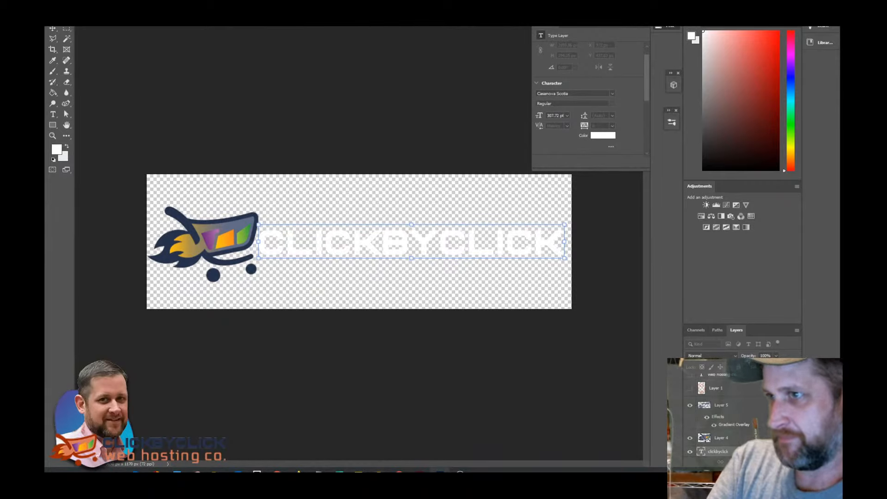
key("Return")
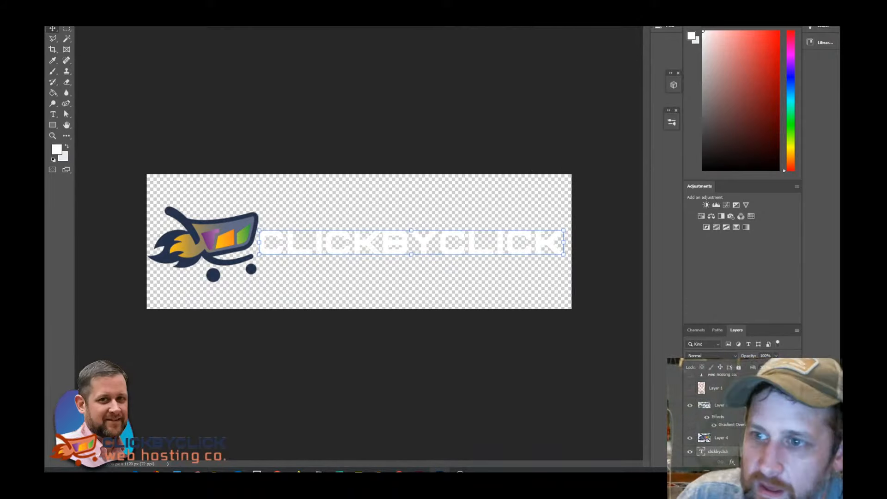
In Image Size, unlink width and height, and set the resolution to 300 pixels/inch with Bicubic Smoother (enlargement) resampling
left_click(721, 438)
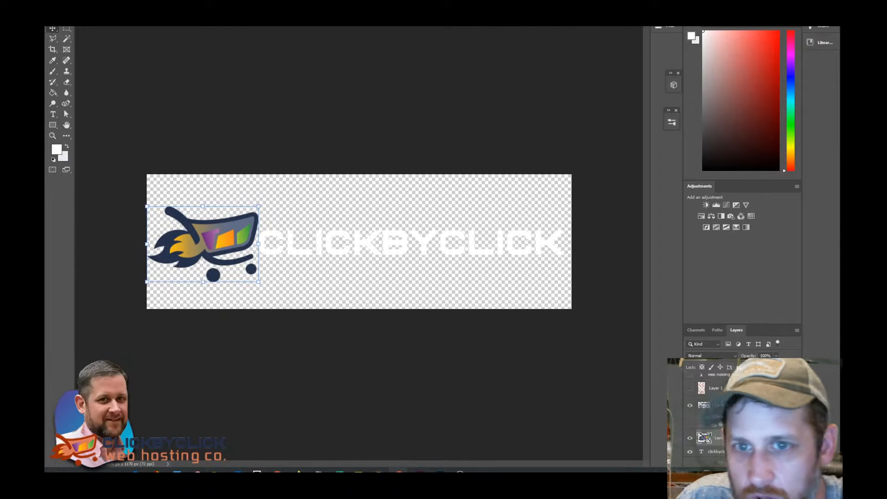
key("alt+i")
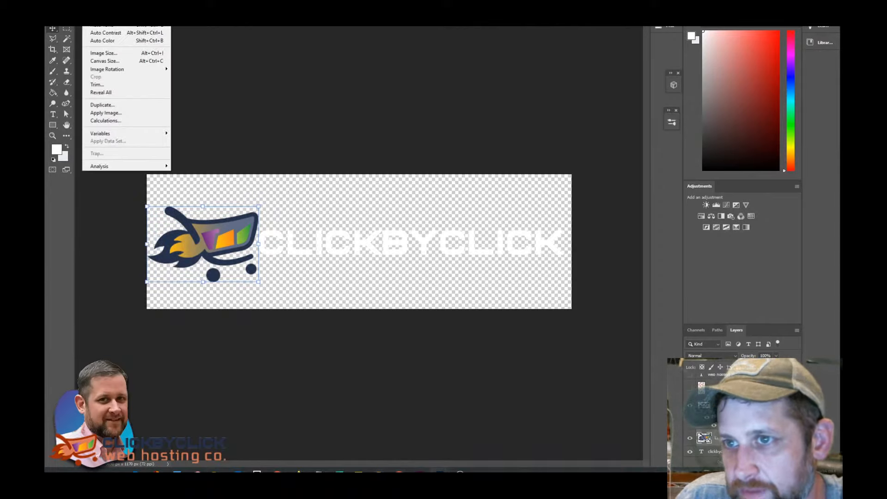
key("Escape")
key("h")
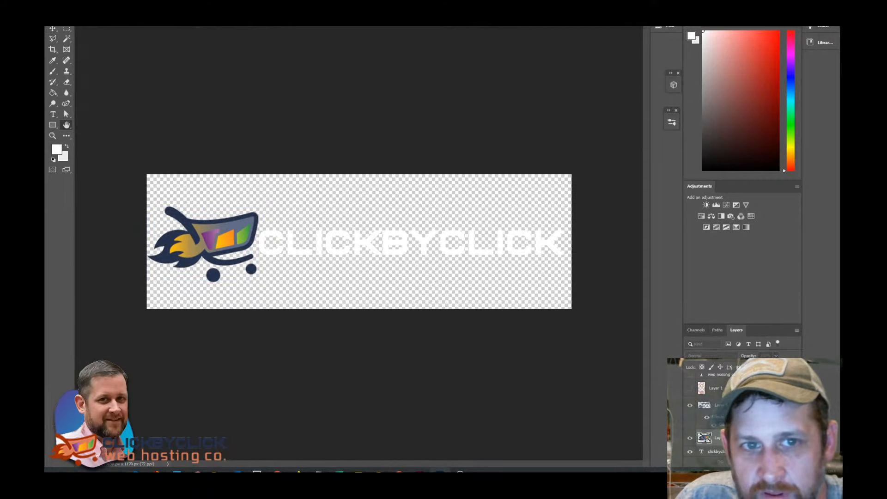
key("ctrl+alt+i")
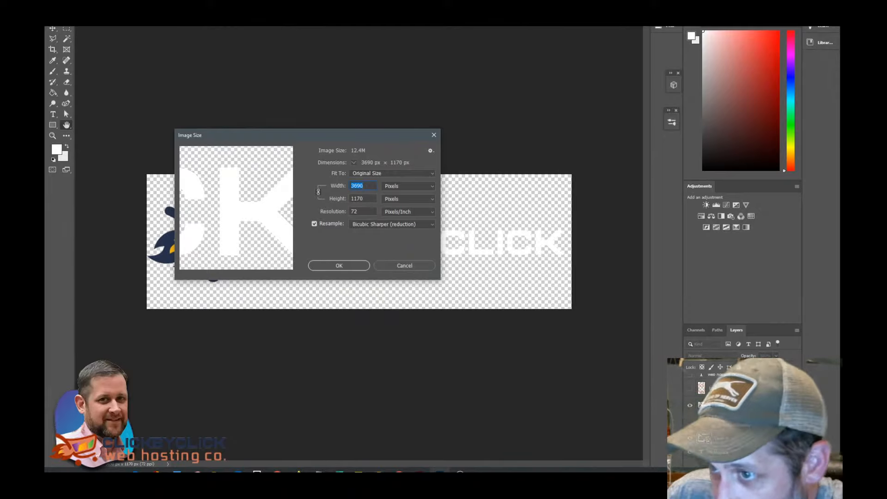
left_click(319, 192)
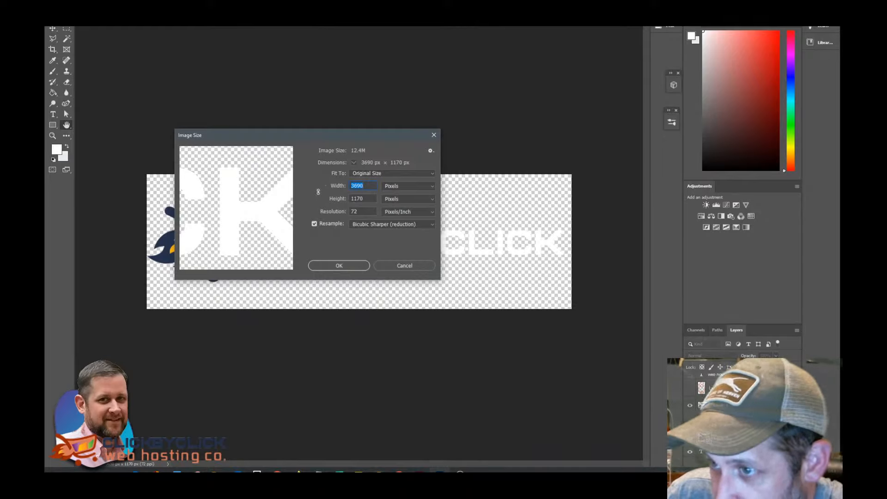
key("Tab")
key("Tab")
type("300")
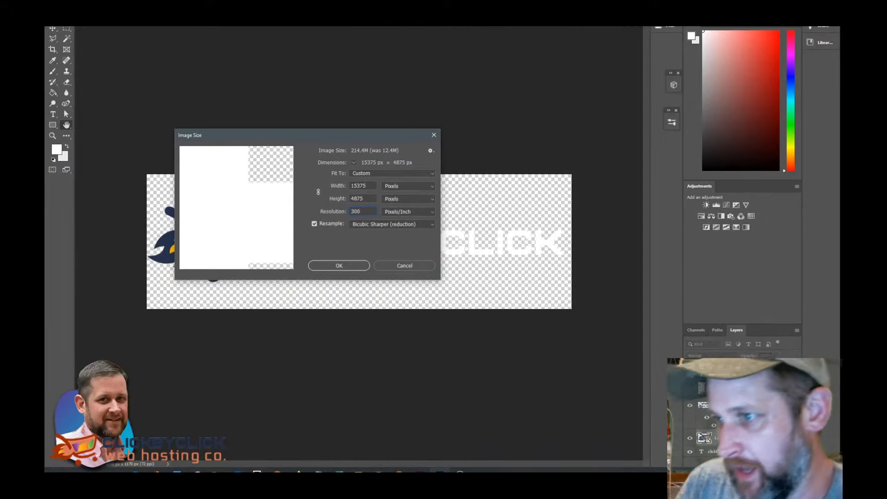
left_click(392, 225)
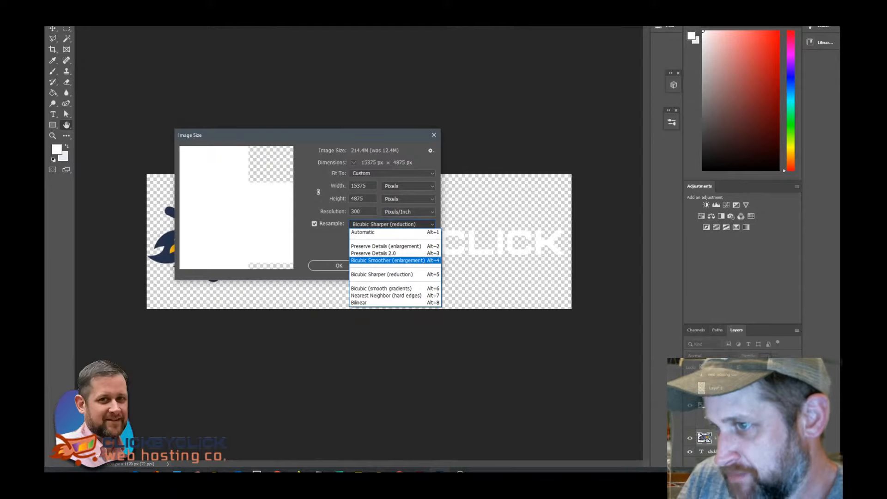
key("Return")
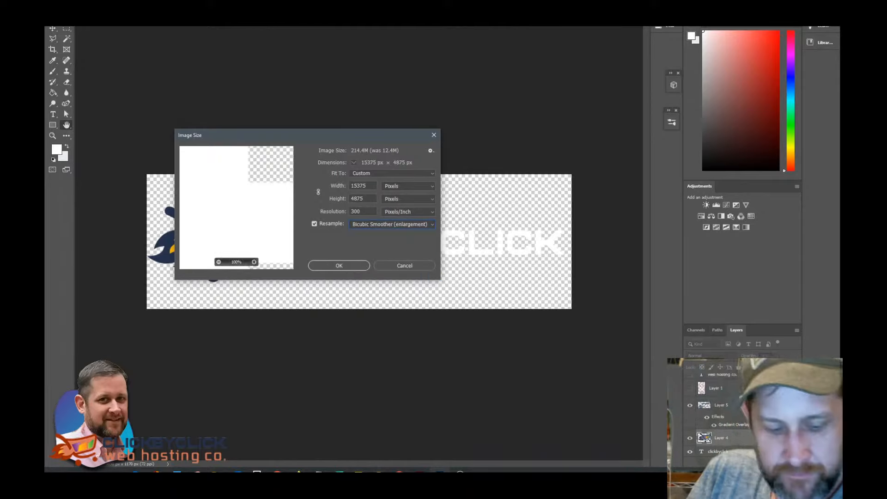
Check the cart and text in the zoomed-out resize preview, and apply the new image size
left_click(219, 262)
left_click(219, 262)
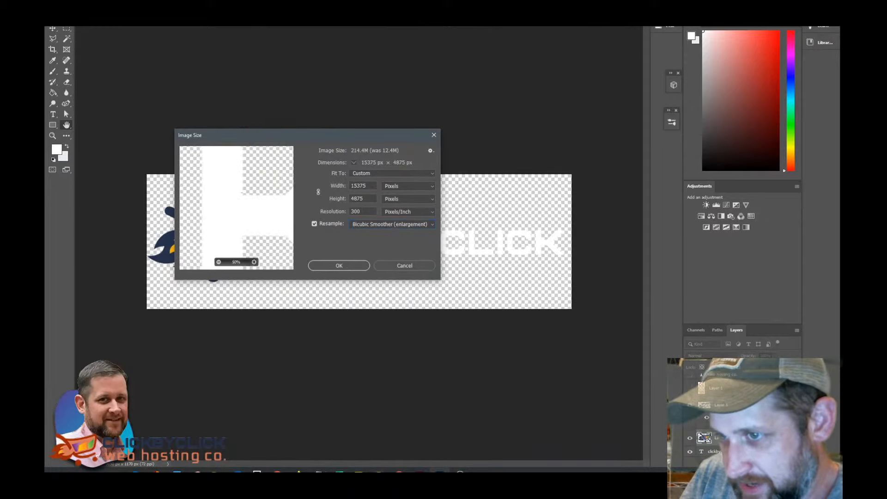
left_click(219, 262)
left_click(219, 262)
left_click(219, 262)
left_click(218, 262)
left_click(219, 262)
left_click(219, 262)
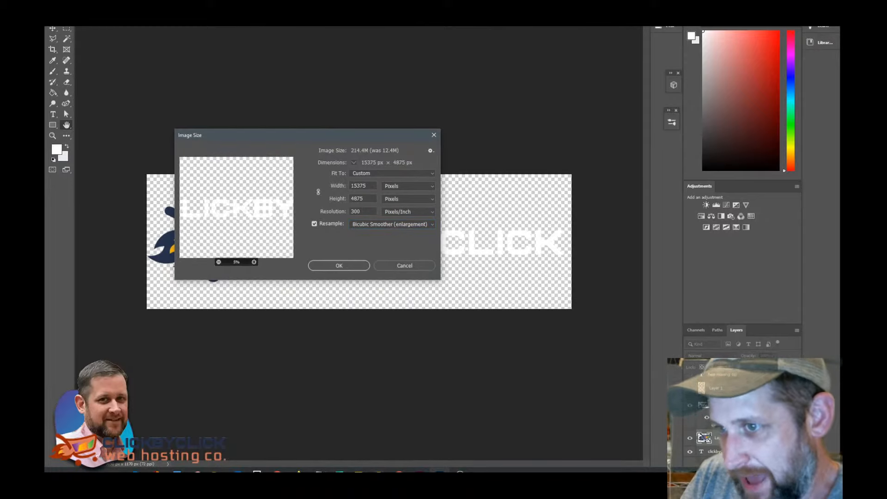
left_click(219, 262)
left_click_drag(236, 207, 303, 207)
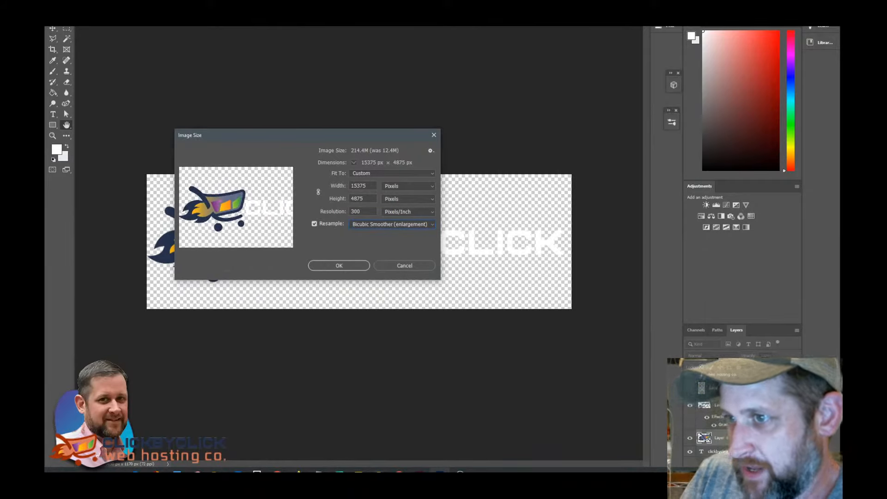
key("Return")
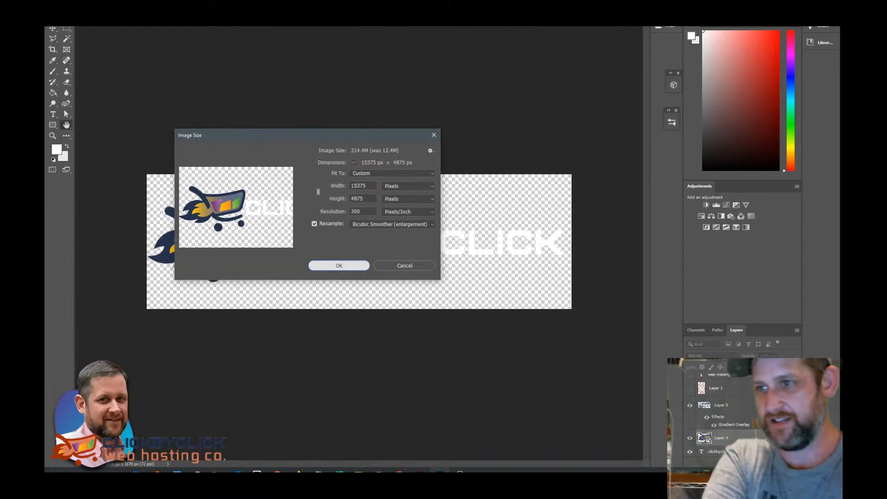
key("Return")
Inspect the enlarged logo at actual size and as a whole, and check the Portal Home page's header in the browser
key("ctrl+1")
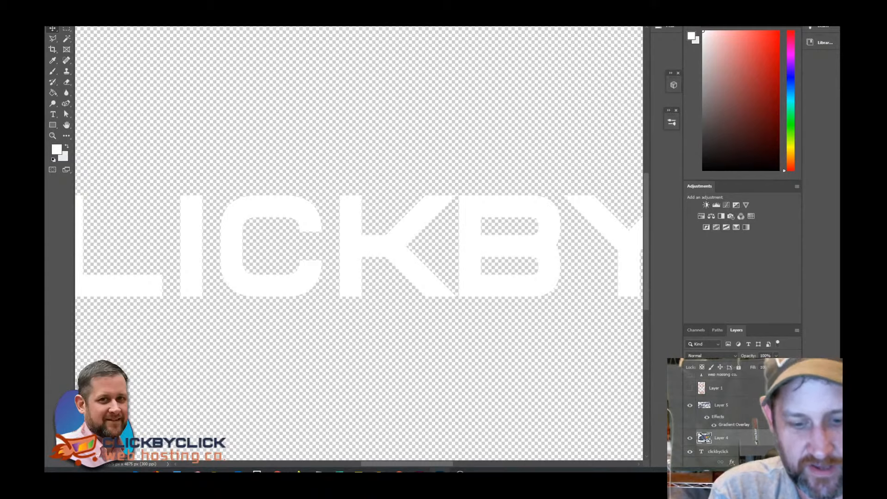
key("ctrl+0")
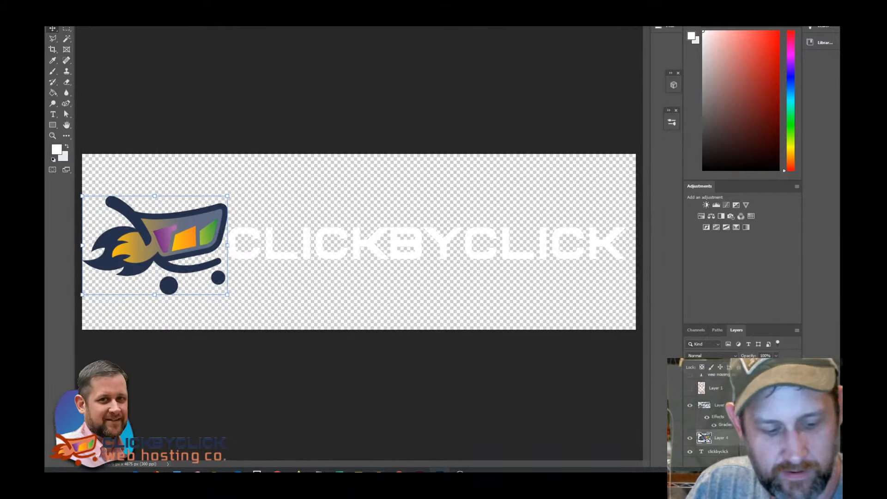
mouse_move(227, 196)
left_mouse_down()
mouse_move(300, 147)
mouse_move(228, 186)
mouse_move(317, 135)
mouse_move(227, 196)
left_mouse_up()
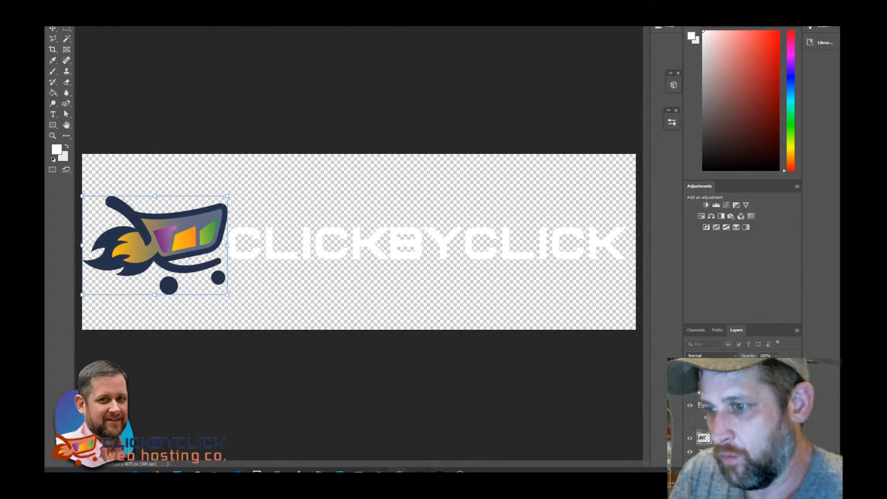
mouse_move(400, 470)
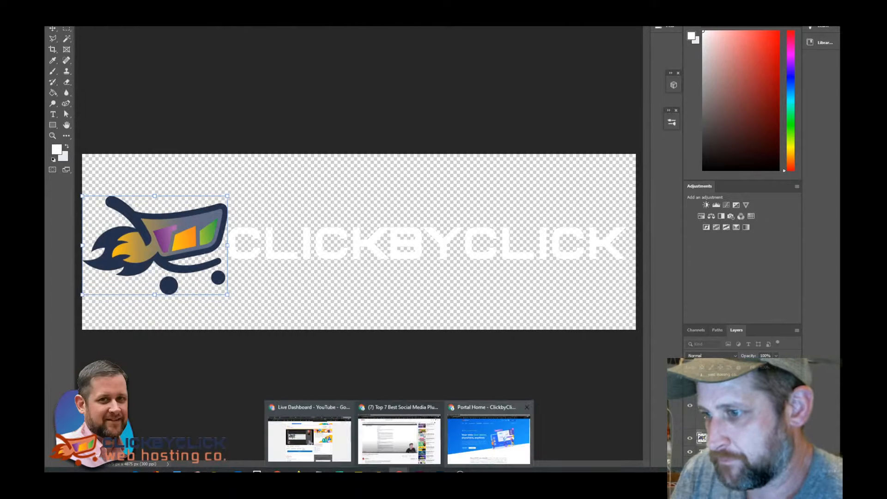
left_click(504, 434)
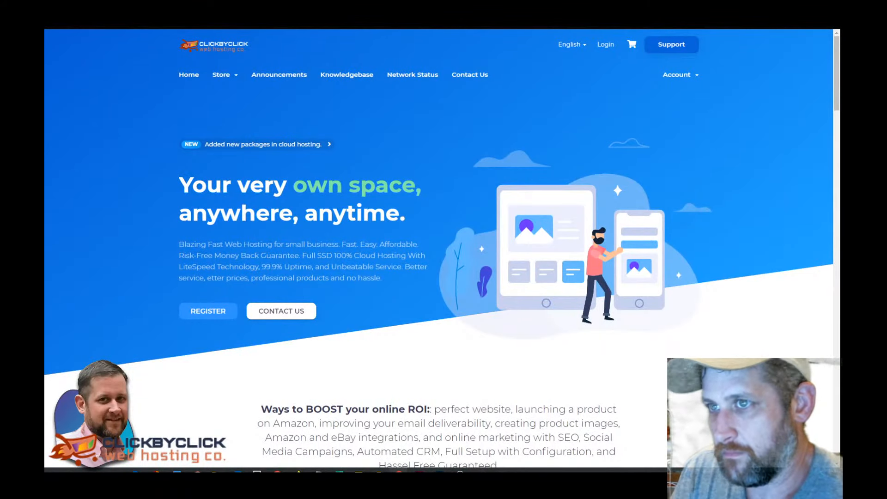
key("alt+Tab")
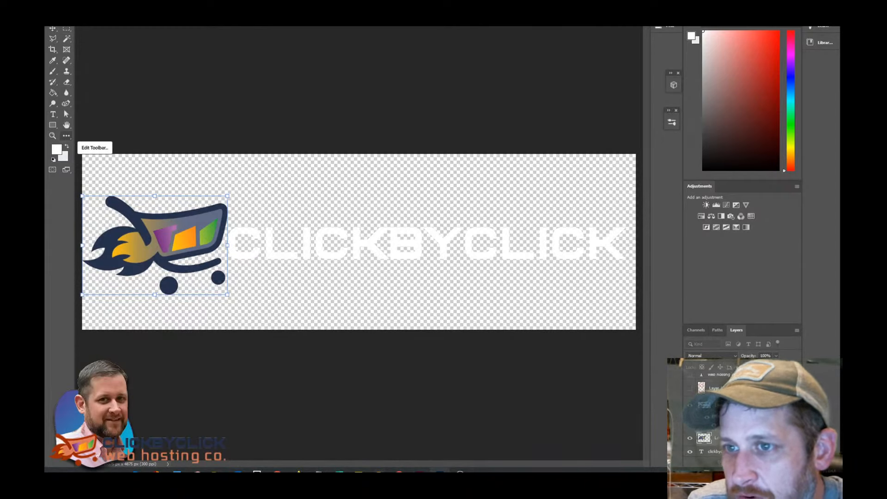
left_click(66, 136)
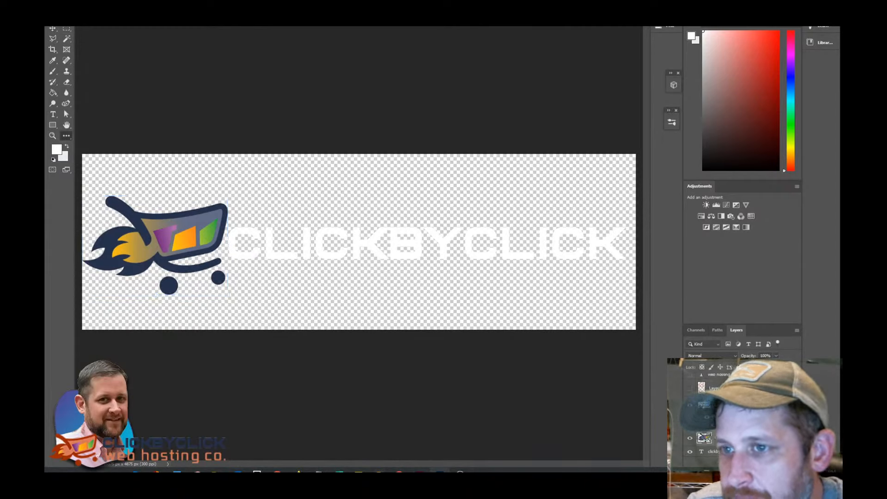
left_click(66, 135)
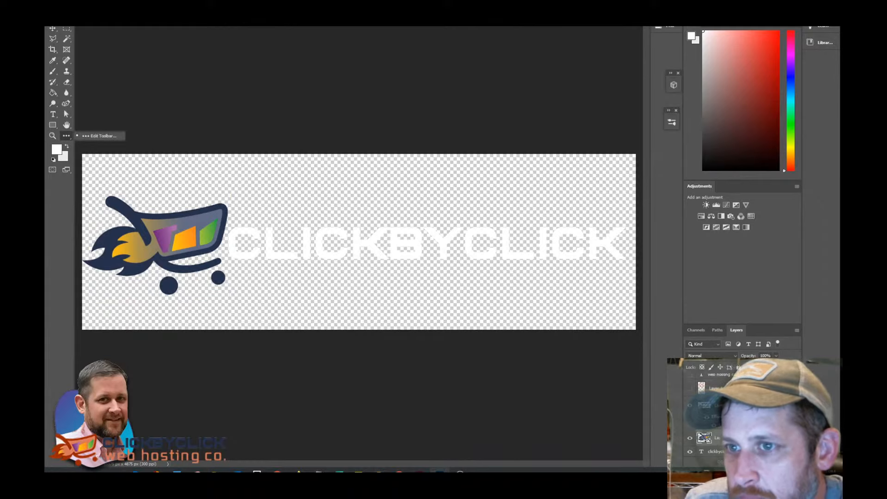
left_click(99, 136)
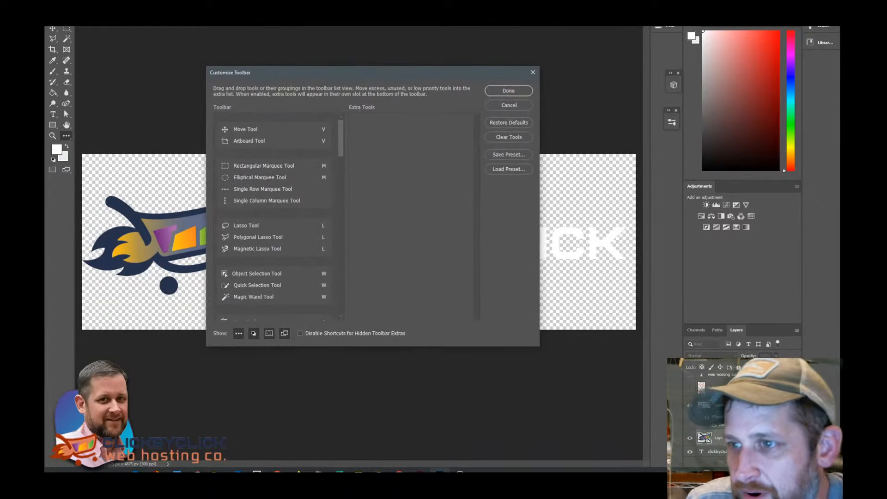
scroll(279, 216, "down", 5)
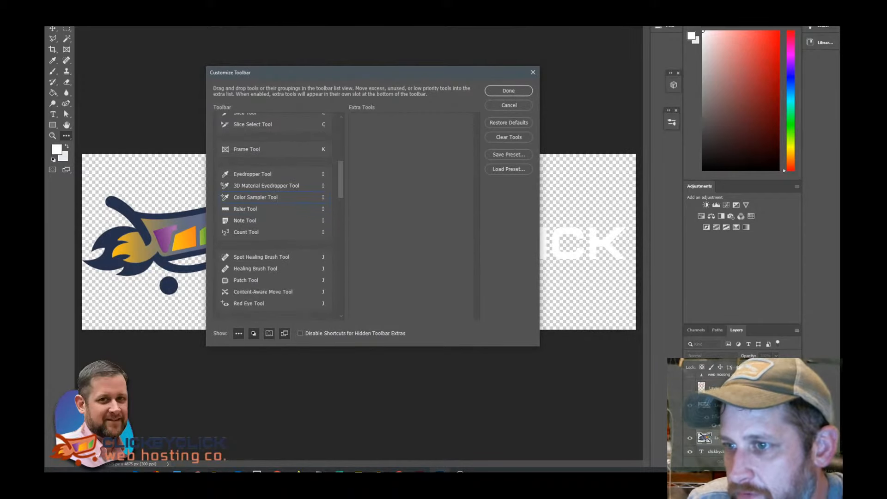
scroll(278, 216, "up", 2)
scroll(278, 215, "up", 1)
left_click(533, 72)
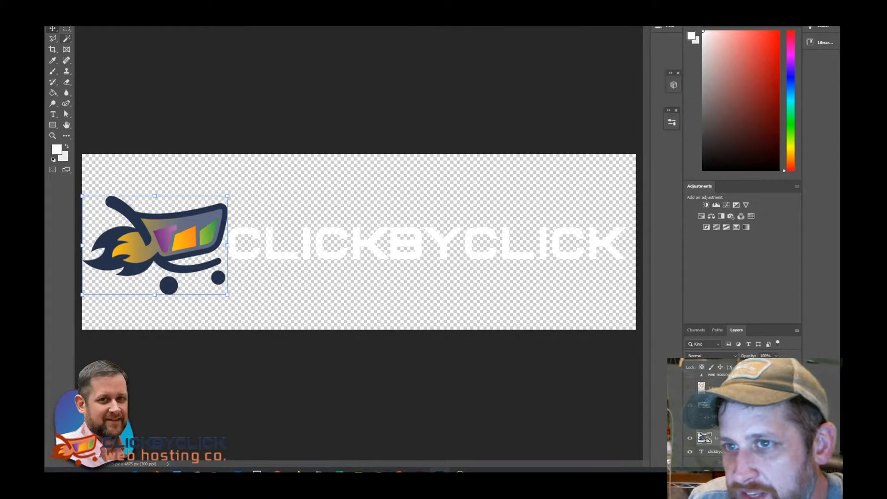
With the gradient overlay layer hidden, select the cart's navy outline with the Magic Wand and fill it with the white foreground color
left_click(66, 39)
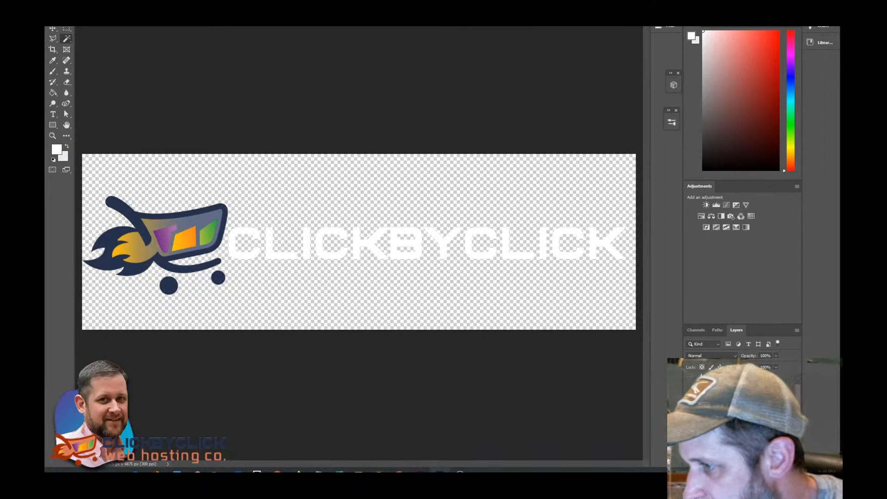
key("ctrl+z")
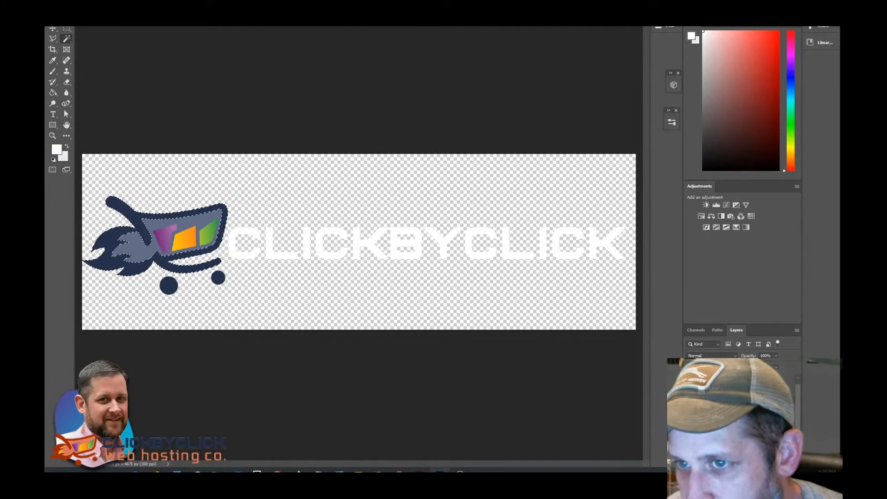
left_click(56, 150)
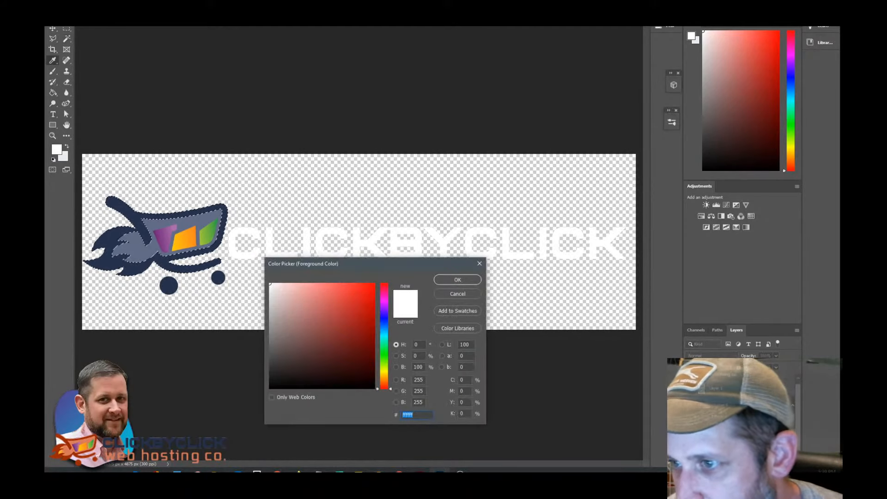
key("Return")
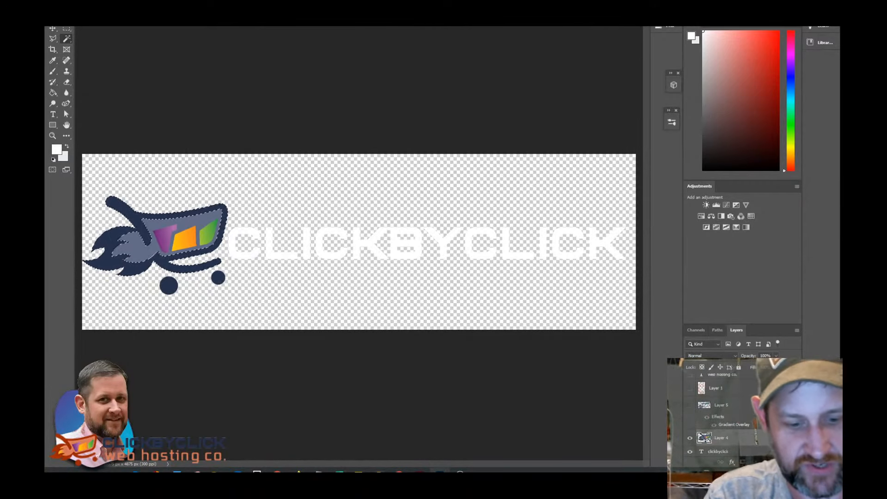
key("ctrl+u")
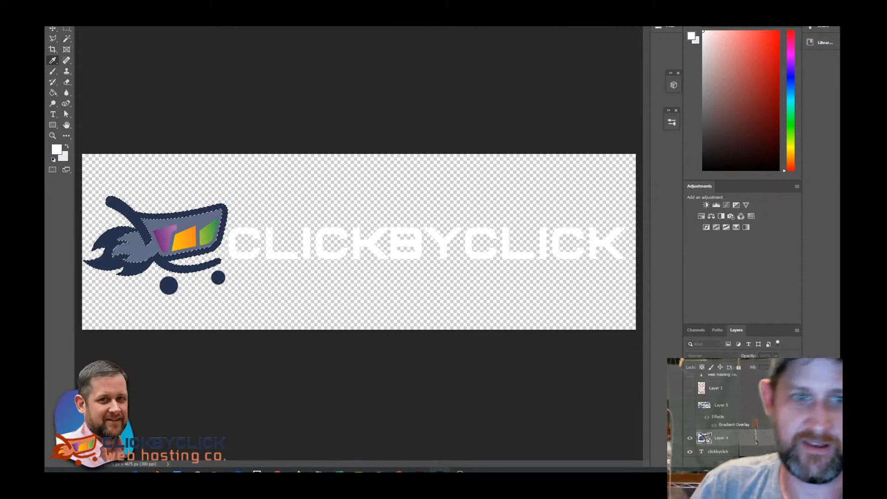
key("shift+F5")
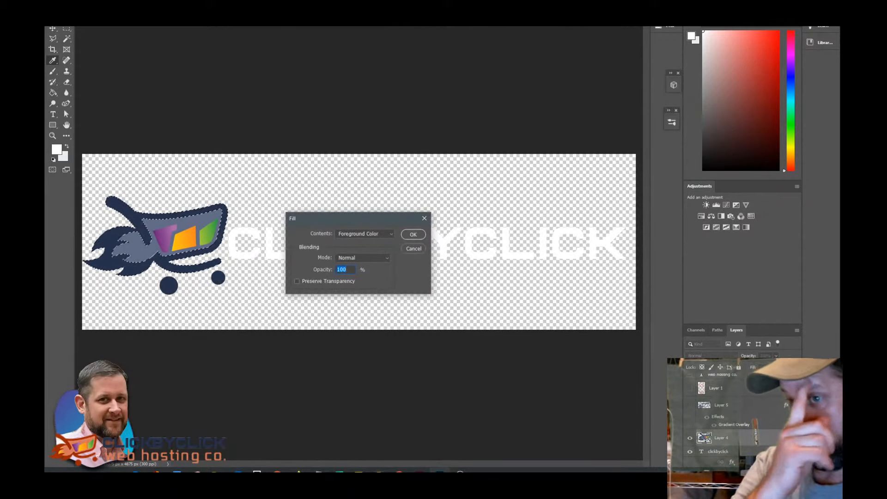
left_click(365, 234)
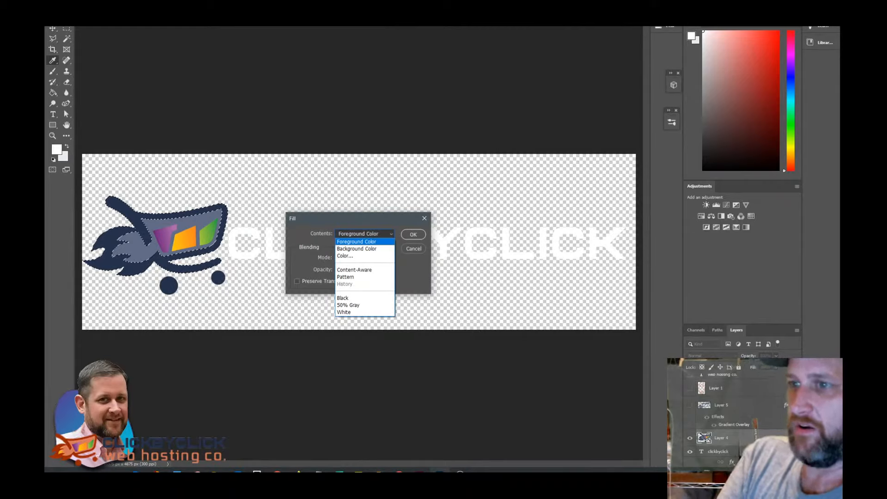
key("Return")
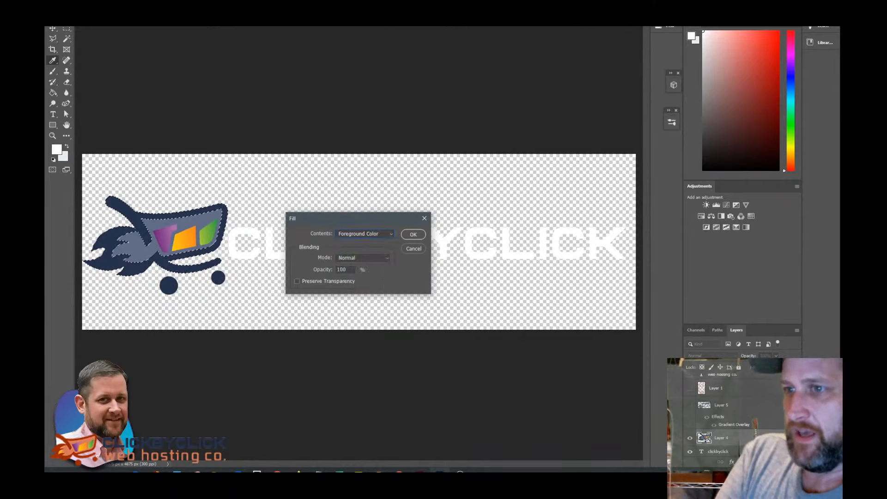
key("Return")
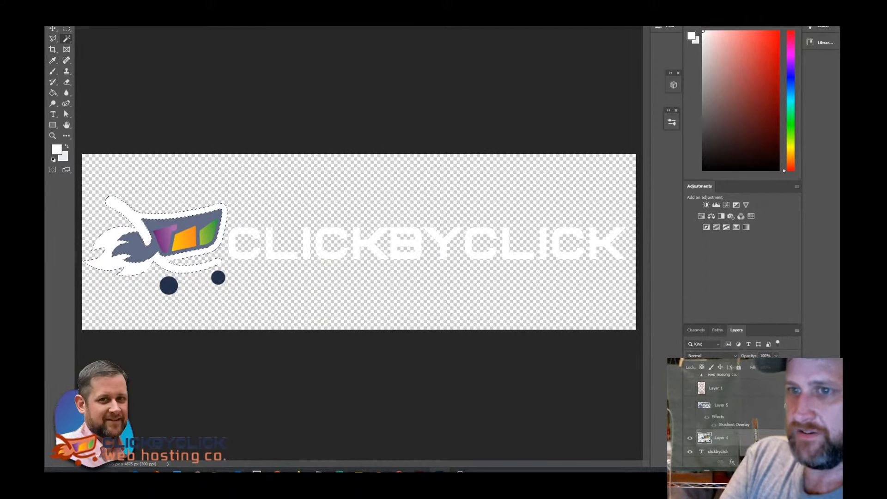
Fill both cart wheels with white at 100% opacity, clear the selection, and show the gradient overlay layer again
left_click(169, 285)
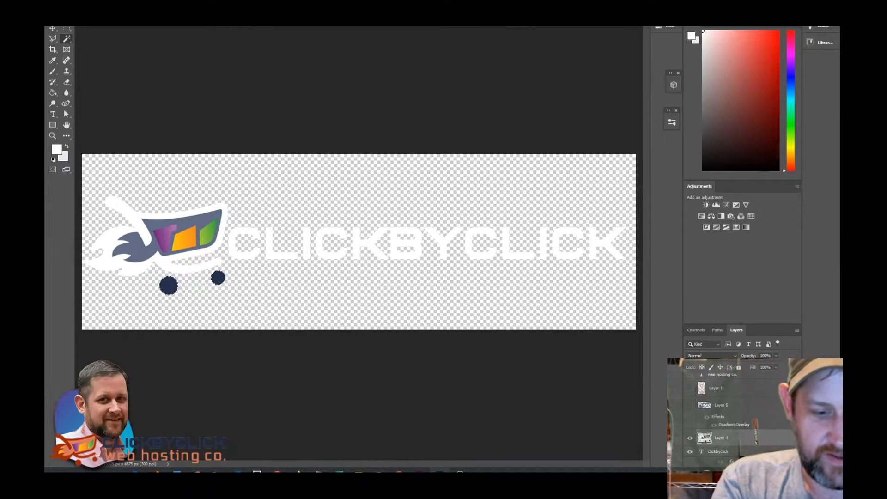
key("shift+F5")
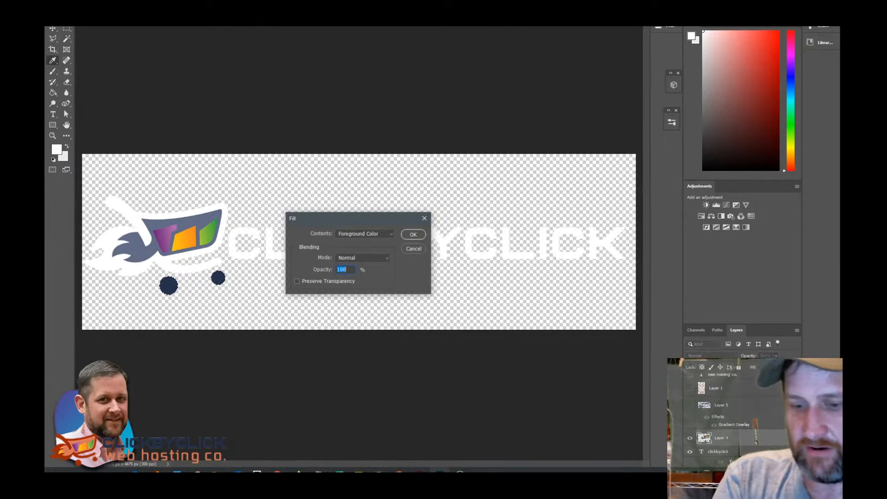
key("Return")
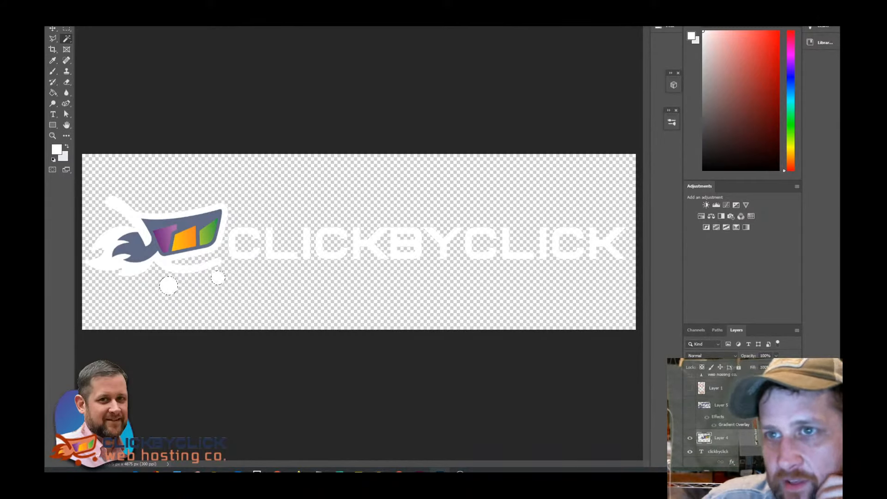
key("alt+e")
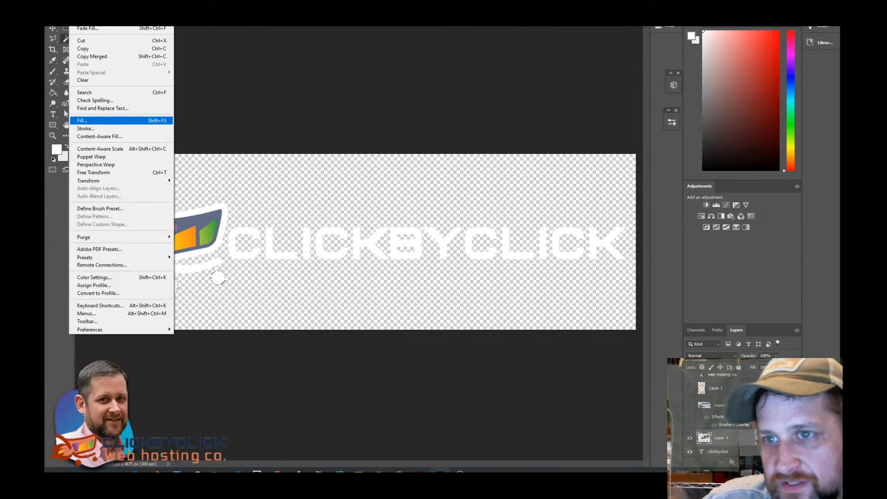
key("Escape")
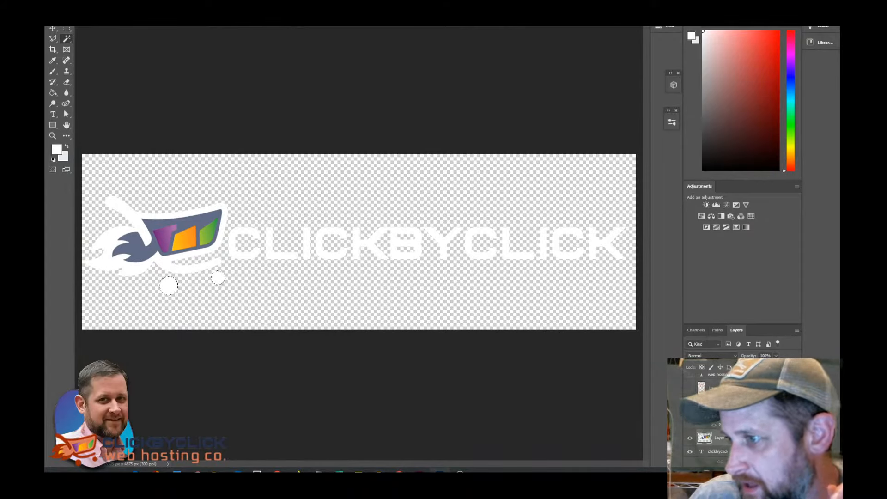
key("ctrl+z")
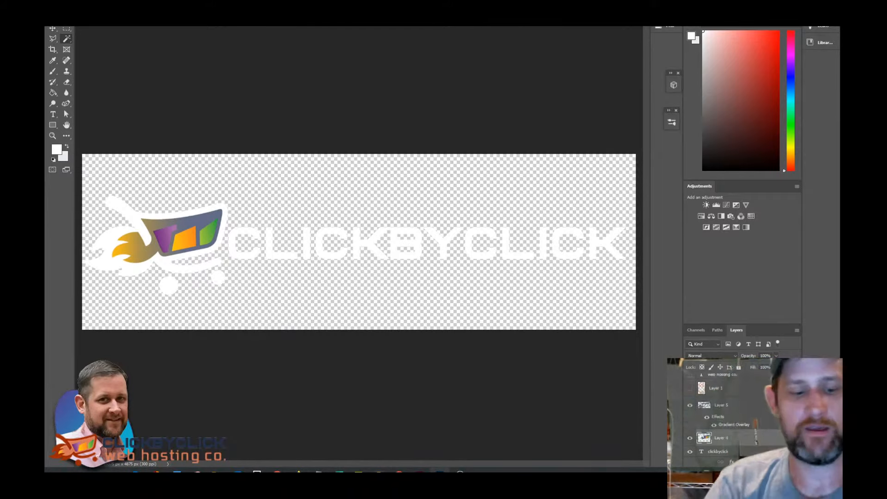
Copy a blue patch of the Portal Home page's header from the browser and paste it into the logo document as a new layer
key("ctrl+minus")
key("ctrl+minus")
key("ctrl+minus")
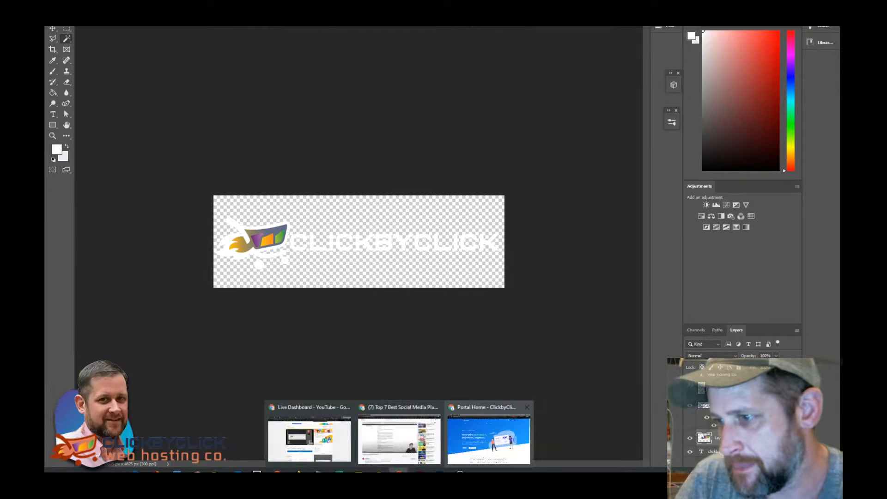
left_click(489, 434)
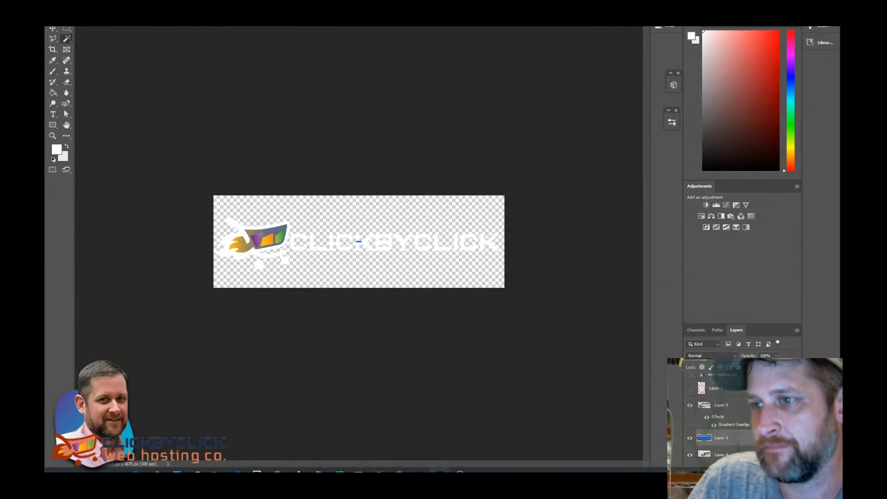
Set the foreground color to blue #0c64d7 by sampling the pasted patch on the letter K
scroll(358, 241, "up", 9)
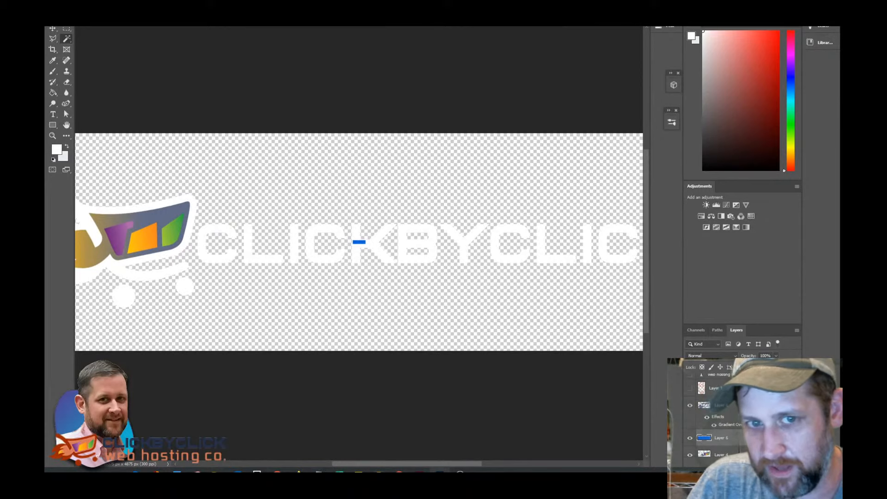
scroll(365, 249, "up", 8)
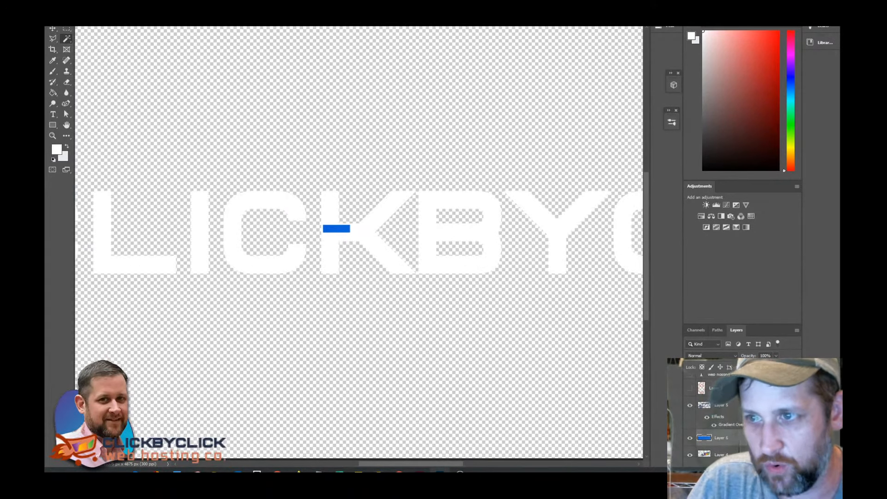
scroll(345, 226, "up", 10)
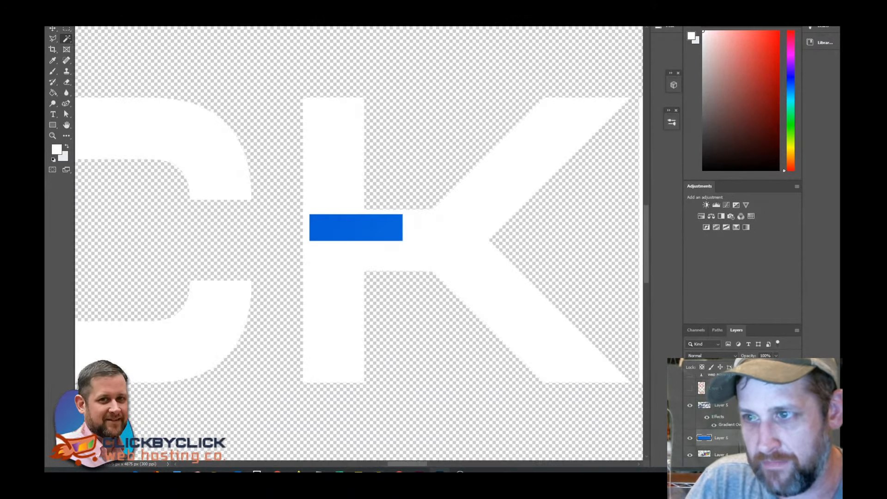
scroll(351, 235, "down", 6)
scroll(351, 235, "up", 8)
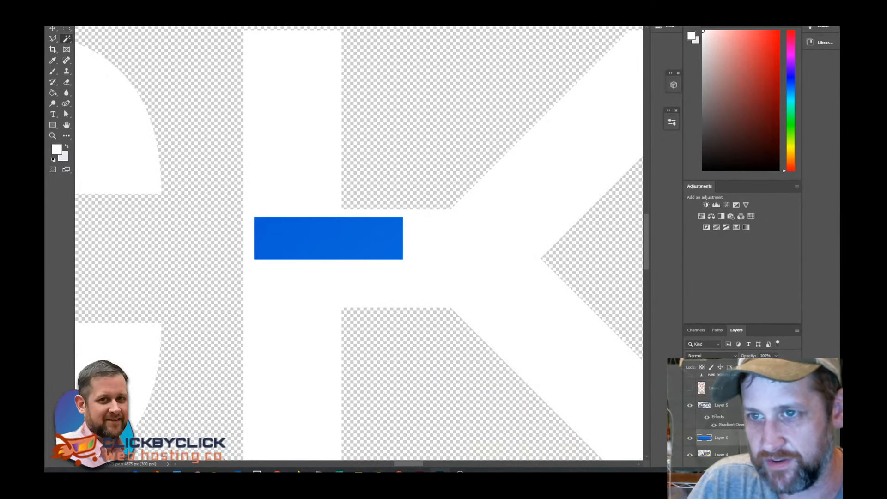
left_click(66, 146)
left_click(57, 149)
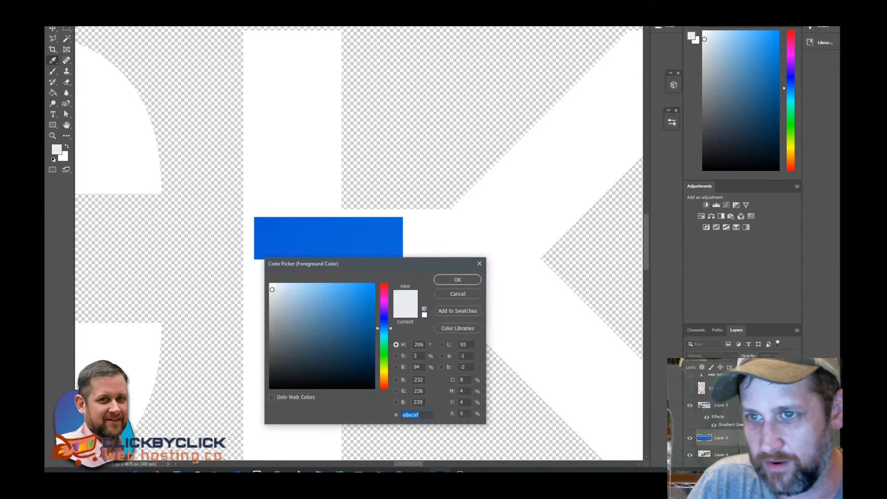
left_click(352, 236)
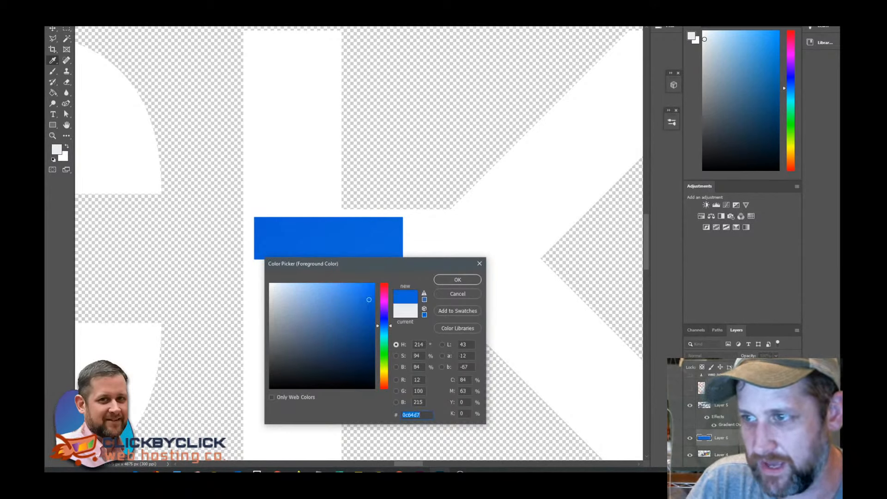
key("Return")
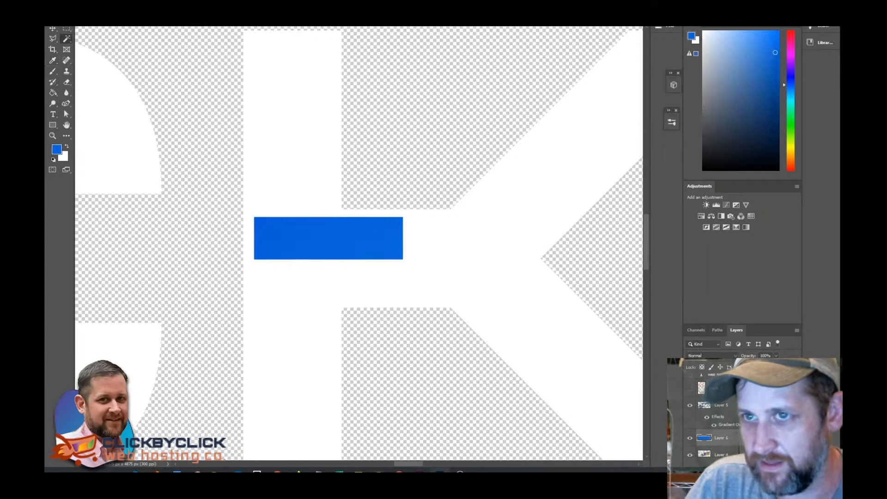
Delete the pasted blue patch layer lying over the letter K
left_click(53, 29)
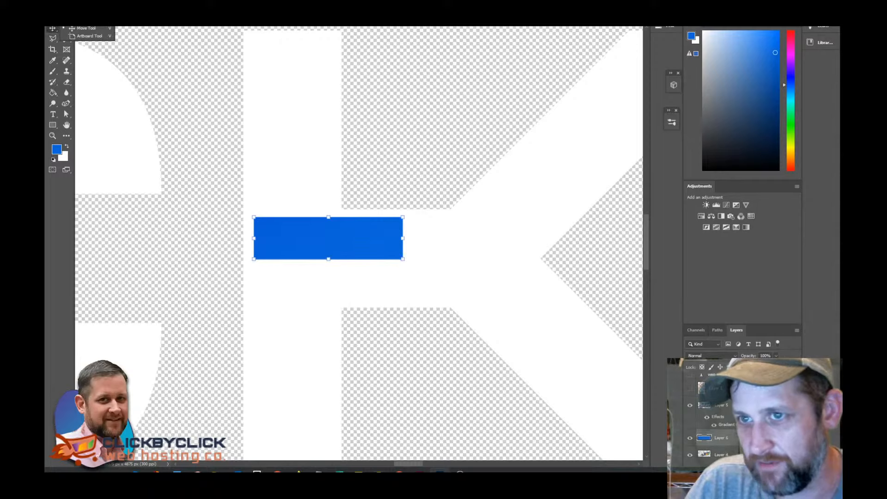
key("Escape")
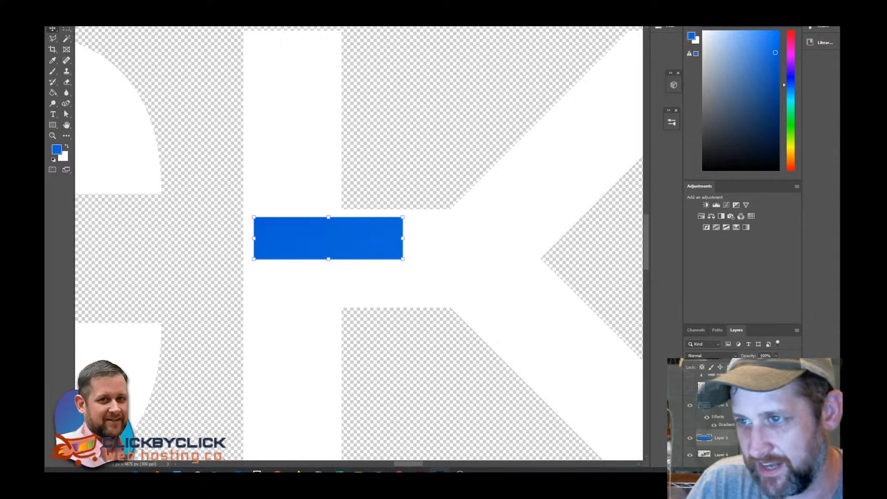
left_click_drag(312, 222, 326, 222)
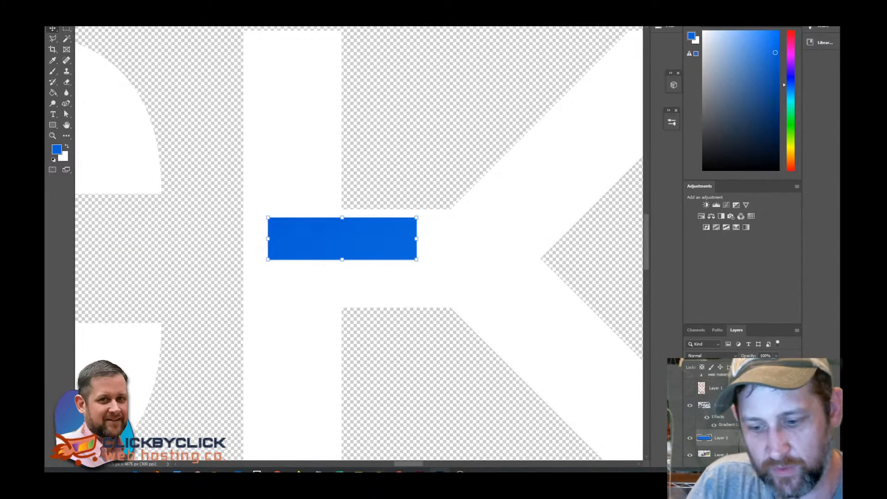
key("Delete")
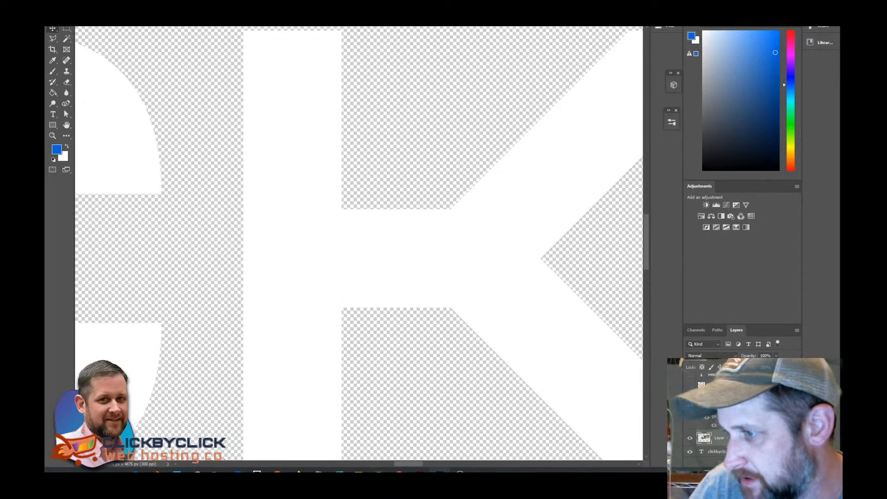
Add a new layer just above the clickbyclick text layer and fill it with the blue foreground color at 100% opacity
left_click(718, 452)
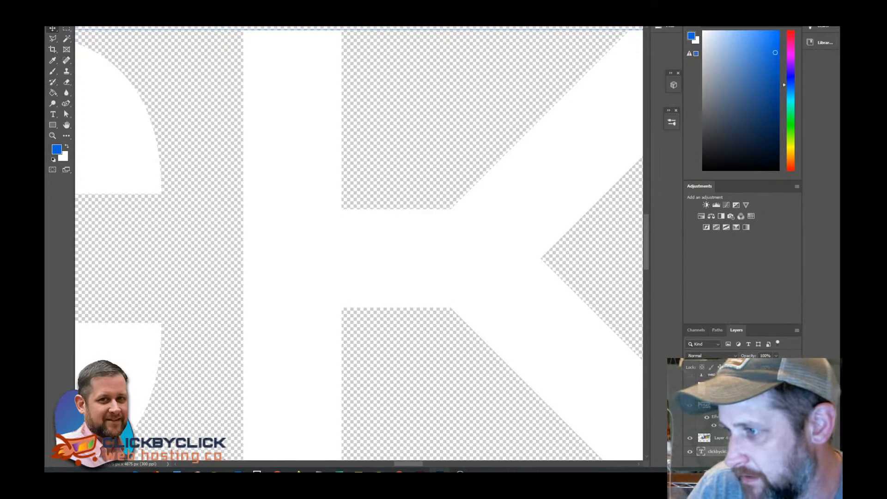
key("ctrl+e")
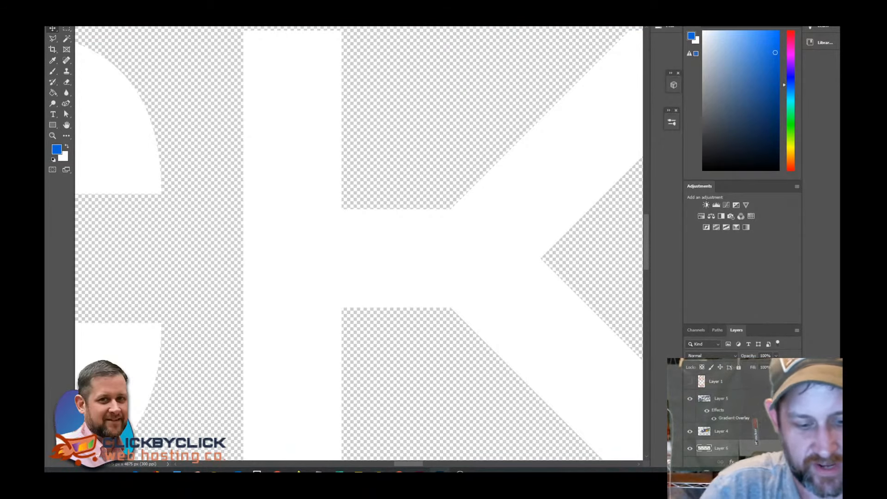
key("ctrl+0")
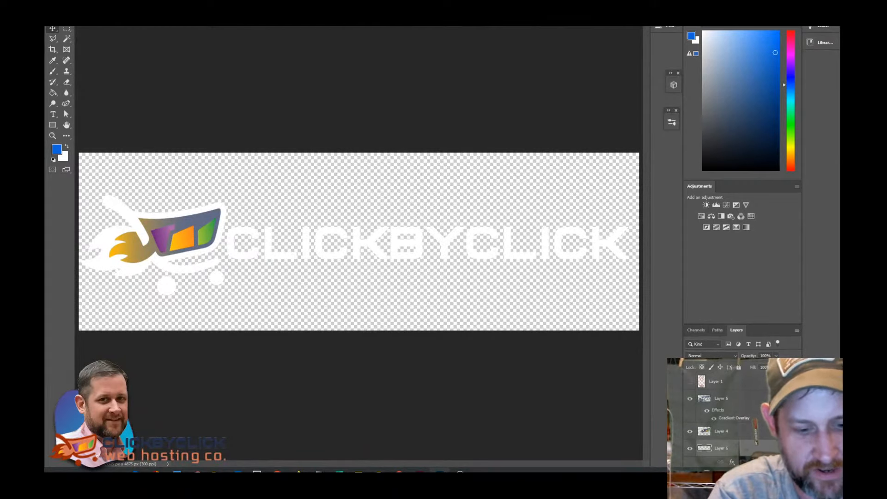
key("shift+F5")
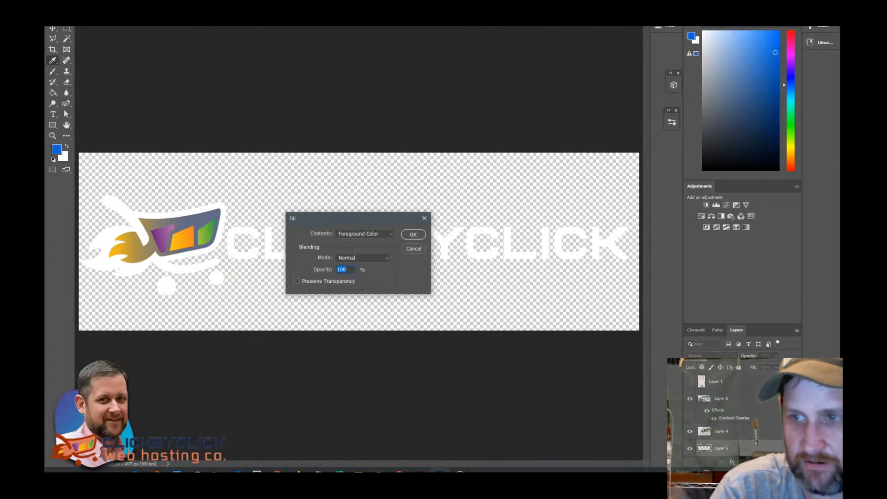
key("Return")
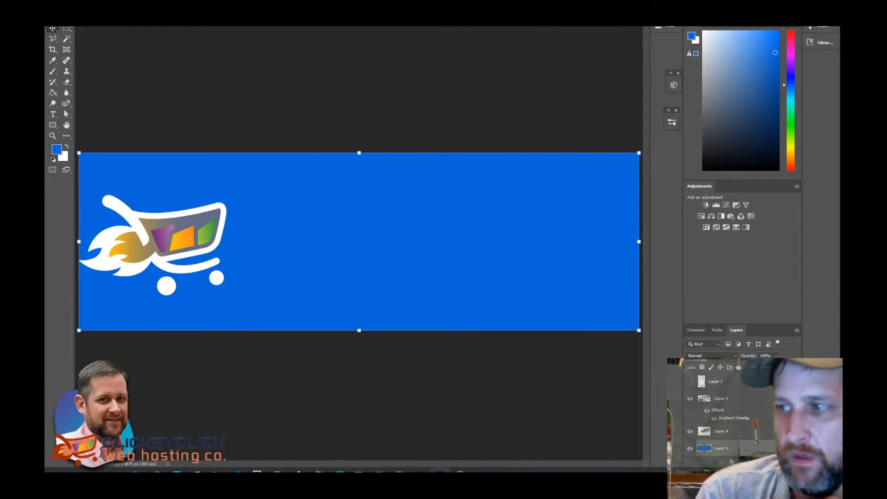
Move the clickbyclick text layer above the blue fill layer in the layer stack
scroll(721, 416, "down", 1)
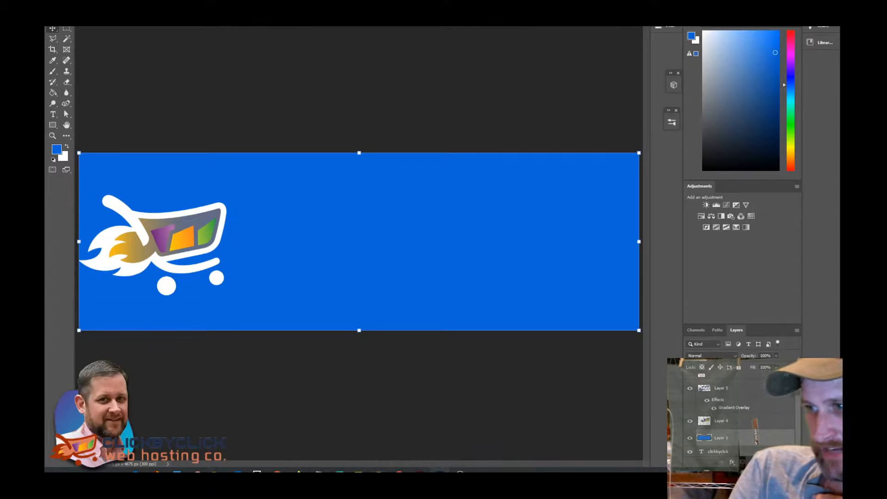
left_click(719, 451)
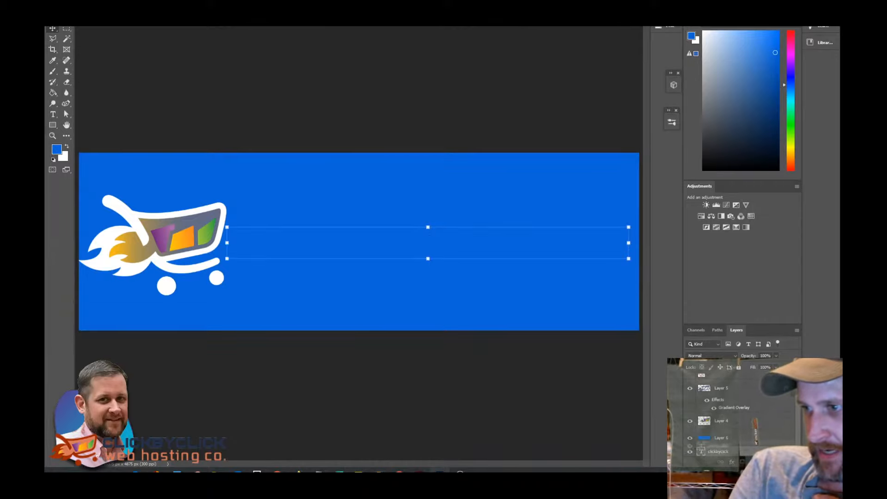
left_click_drag(711, 447, 711, 433)
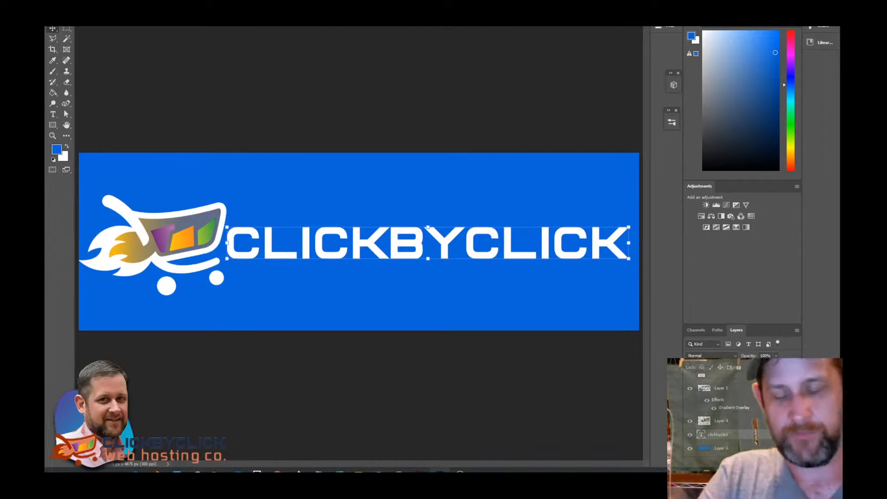
Compare the logo at reduced display size with the portal home page header in the browser, and close the leftover blue snippet window
scroll(359, 241, "down", 9)
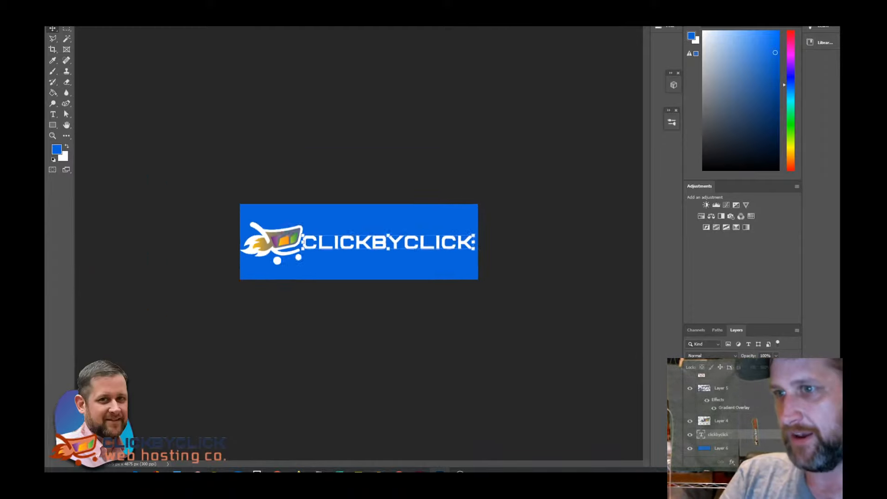
scroll(359, 242, "down", 1)
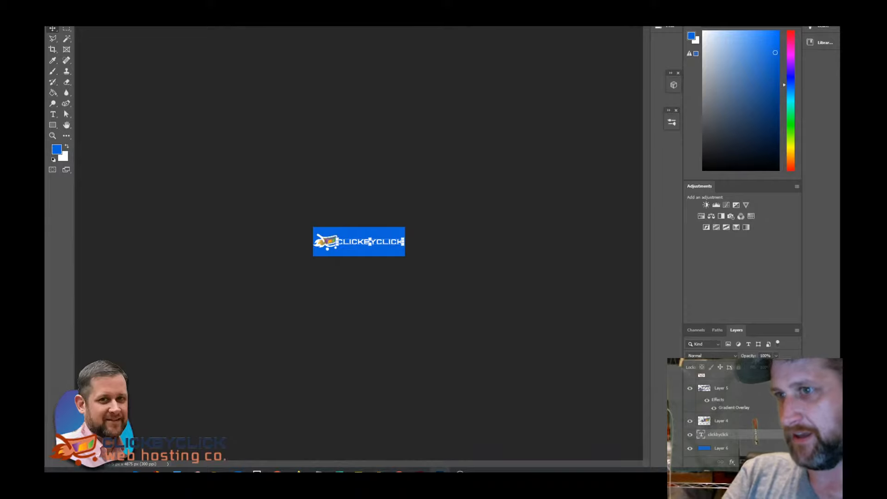
scroll(359, 241, "up", 2)
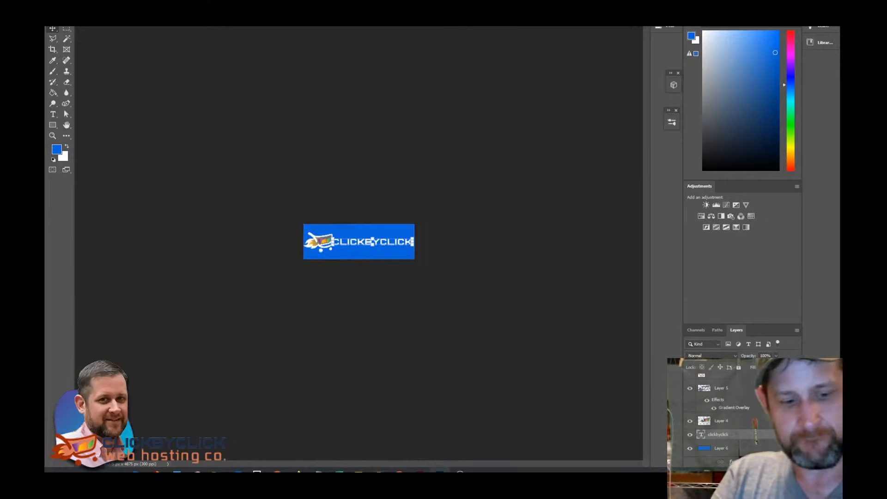
key("alt+Tab")
key("alt+Tab")
key("alt+Tab")
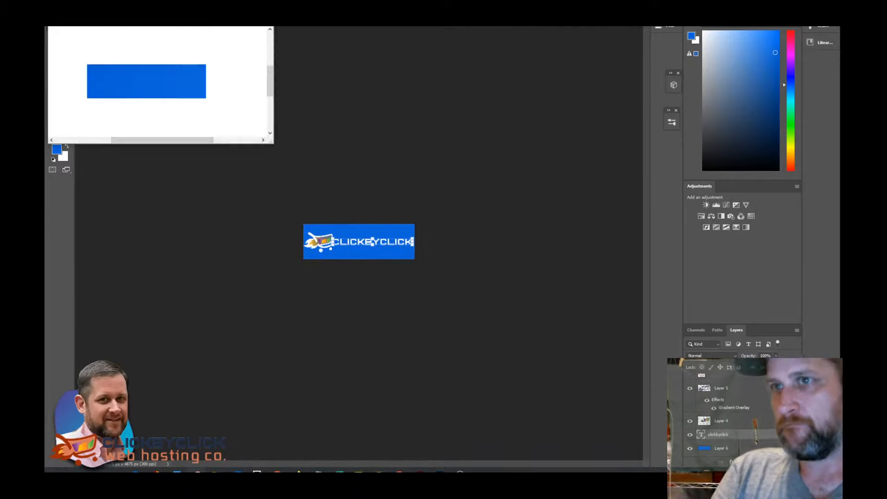
key("alt+F4")
left_click(195, 76)
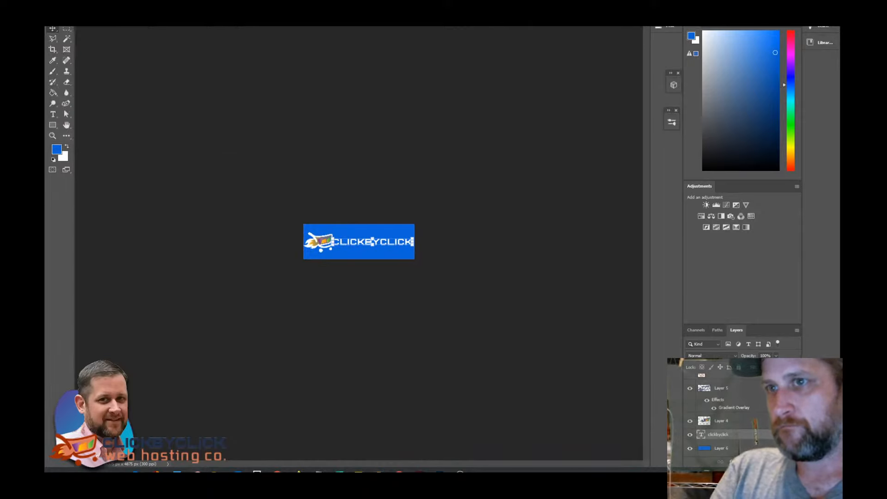
key("alt+Tab")
key("alt+Tab")
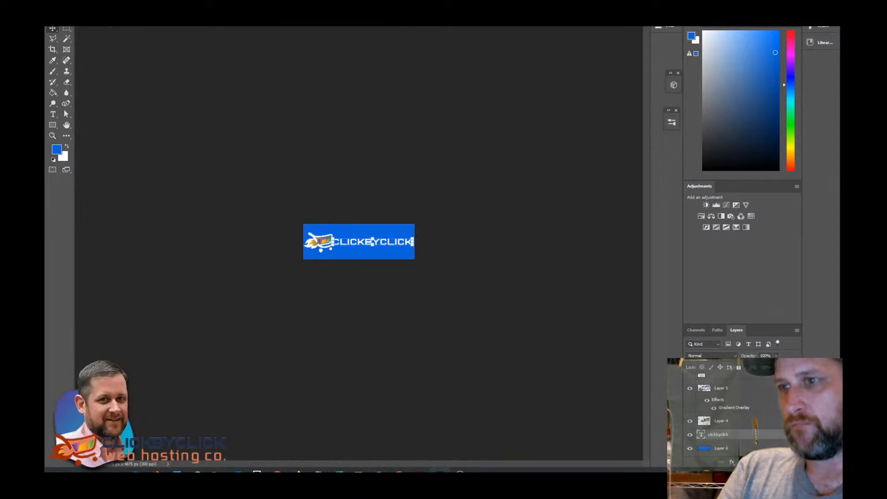
key("alt+Tab")
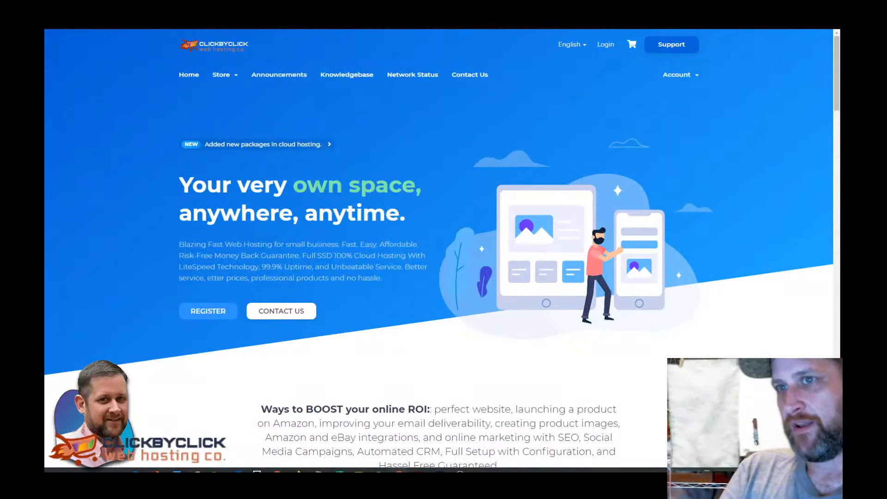
key("alt+Tab")
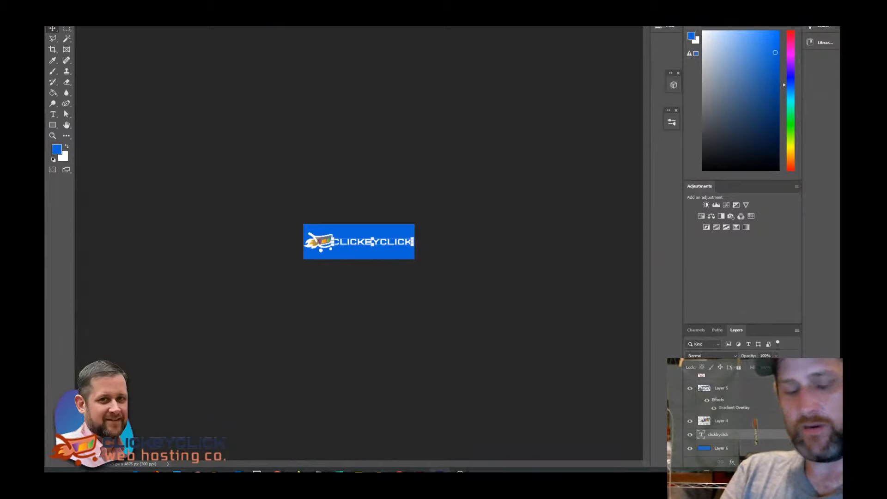
With the gradient overlay layer hidden, scale the CLICKBYCLICK text down to about 9047 px wide and place it beside the cart
scroll(359, 242, "up", 10)
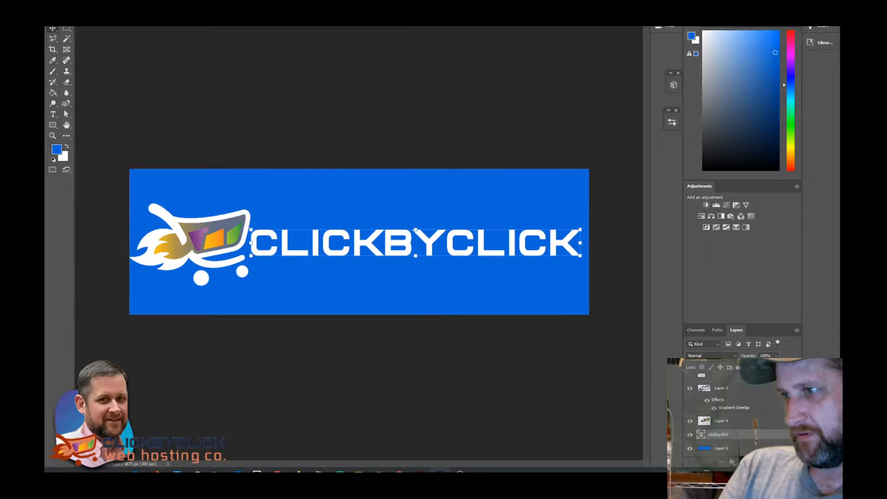
key("ctrl+z")
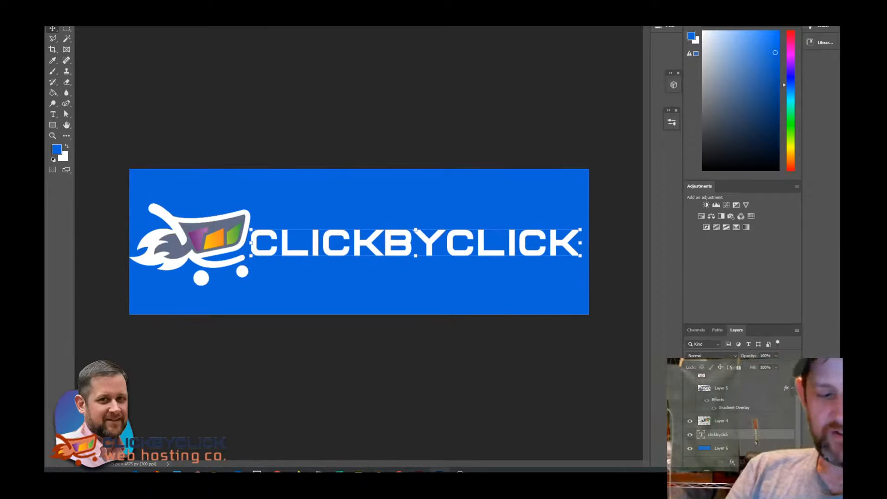
left_click_drag(250, 242, 311, 238)
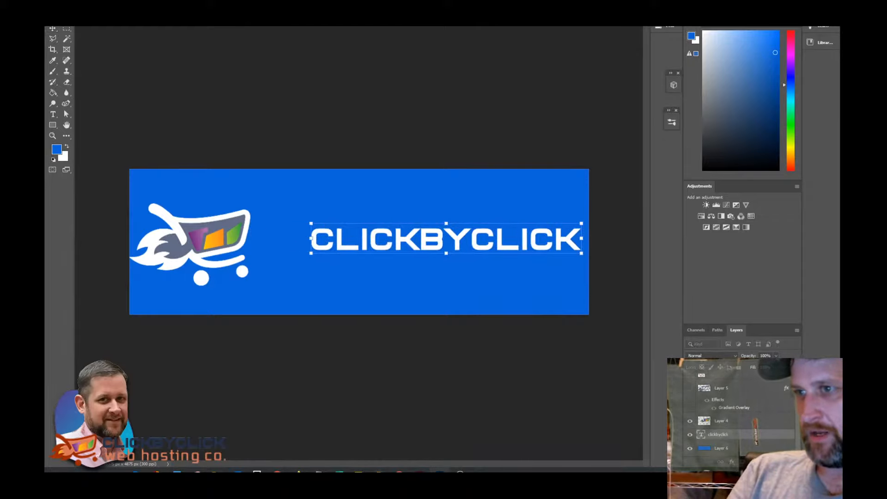
left_click_drag(402, 238, 361, 241)
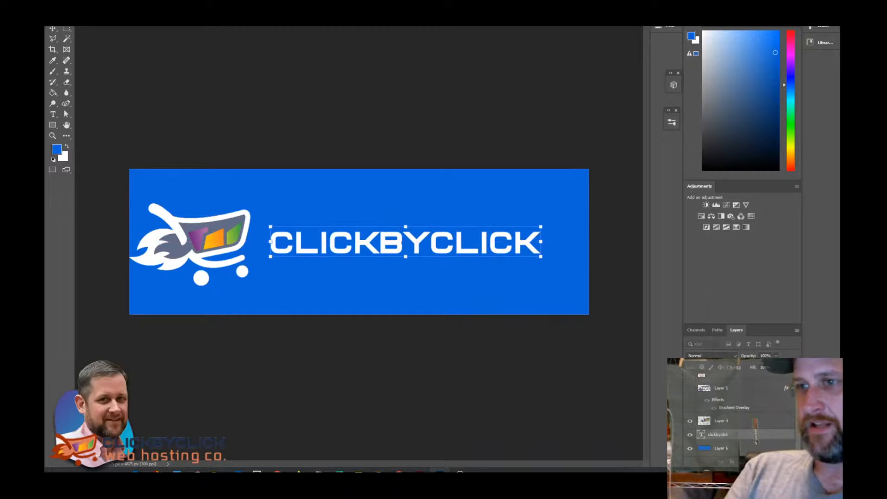
key("Return")
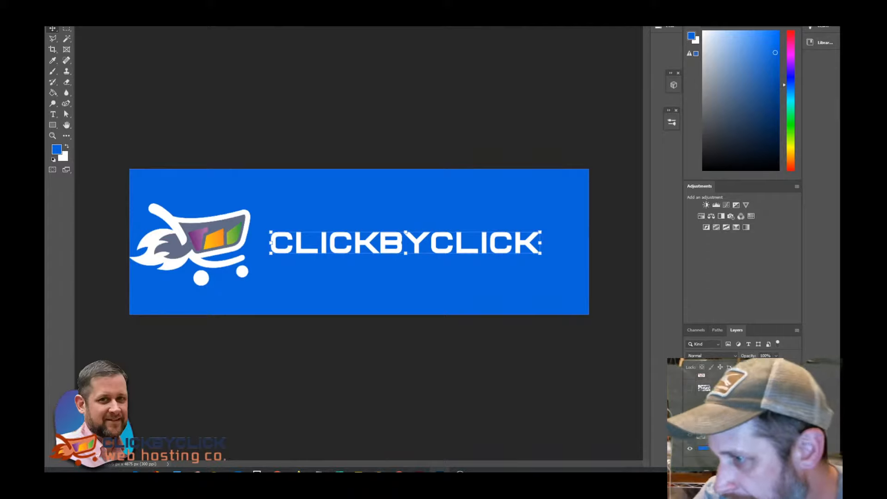
Scale the cart on Layer 4 down to about 1486 px wide and position it beside the CLICKBYCLICK text
left_click(721, 447)
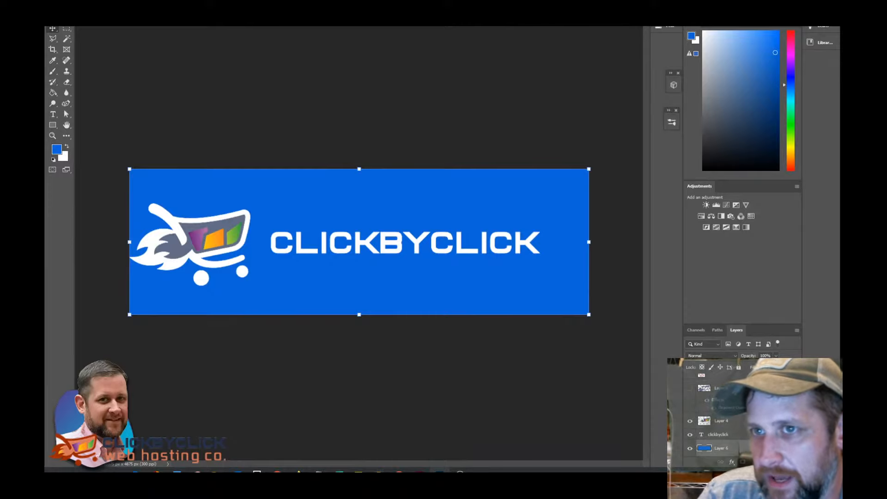
left_click(721, 420)
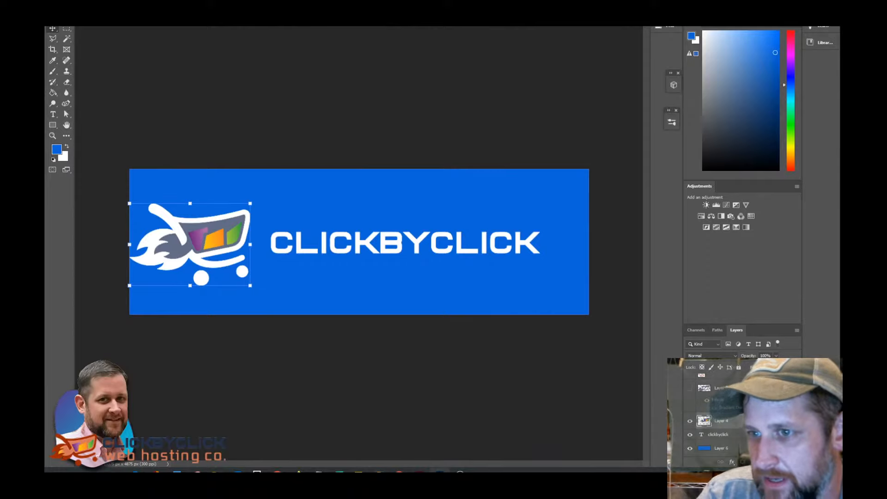
left_click_drag(130, 286, 201, 250)
scroll(271, 246, "up", 8)
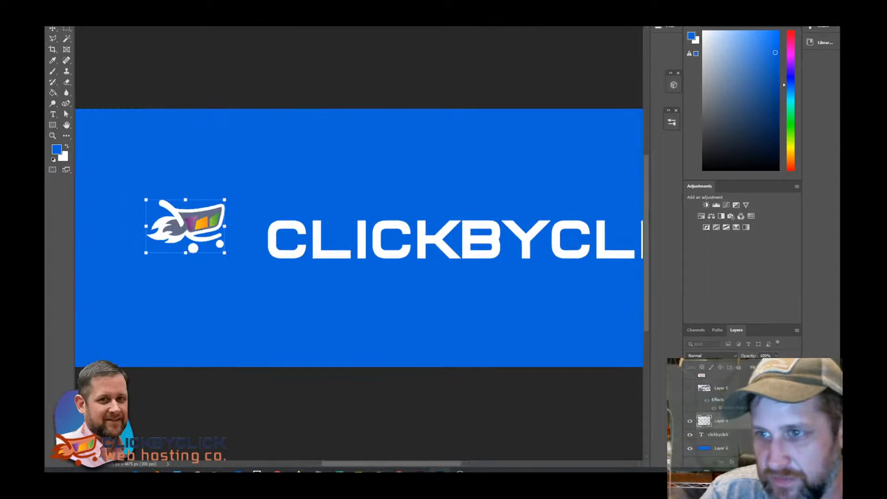
left_click_drag(129, 180, 156, 203)
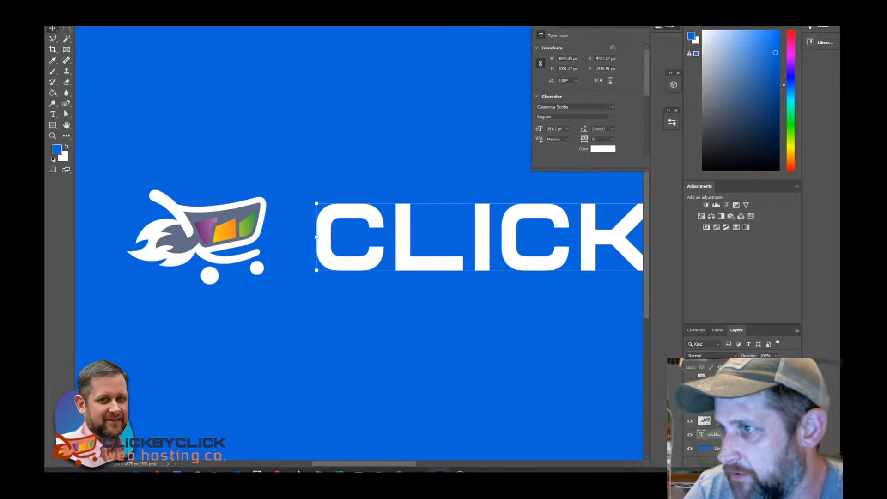
Set the CLICKBYCLICK text size to 48 pt and move the text next to the cart, level with its middle
left_click(567, 128)
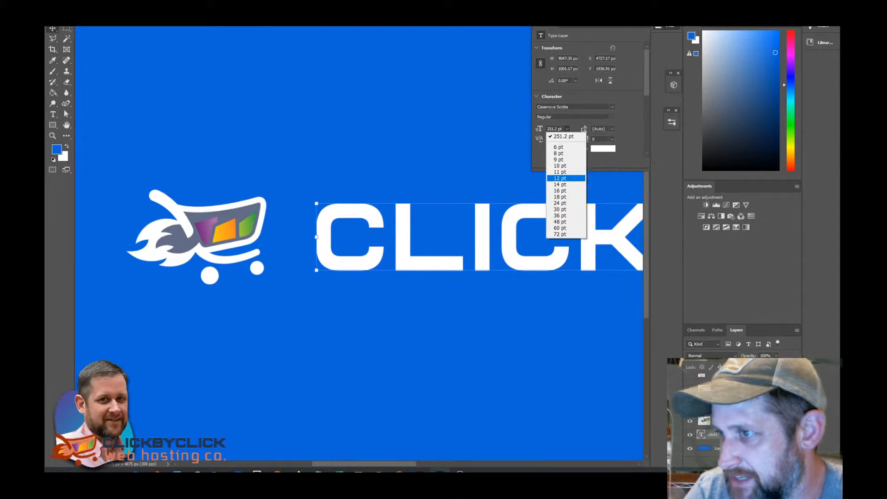
left_click(566, 221)
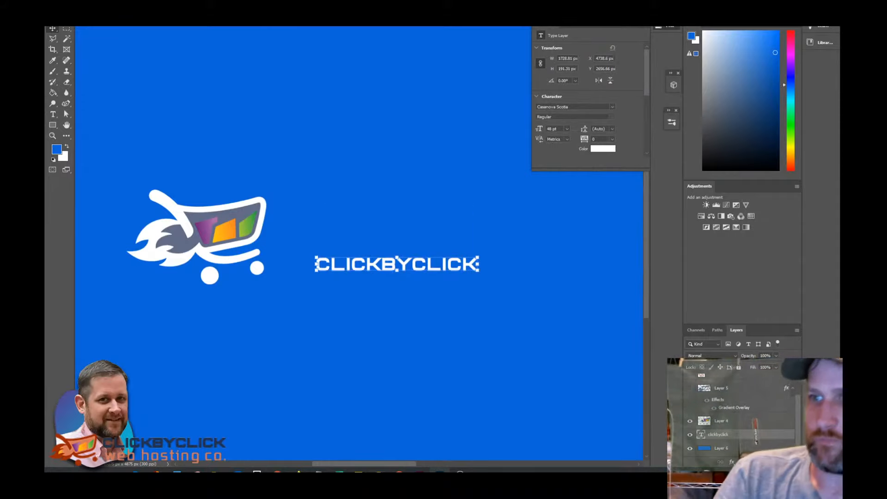
left_click_drag(407, 253, 393, 223)
Try to scale the cart on Layer 4 down to suit the 48 pt text
left_click(721, 420)
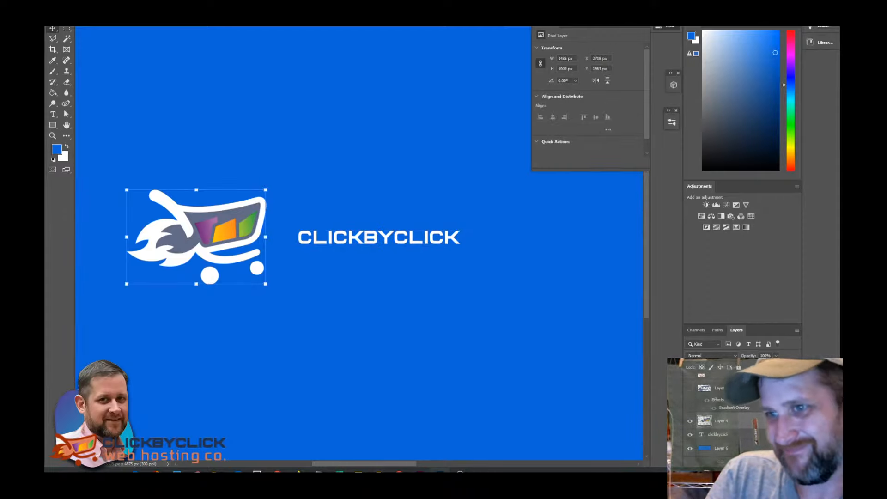
left_click_drag(127, 283, 181, 237)
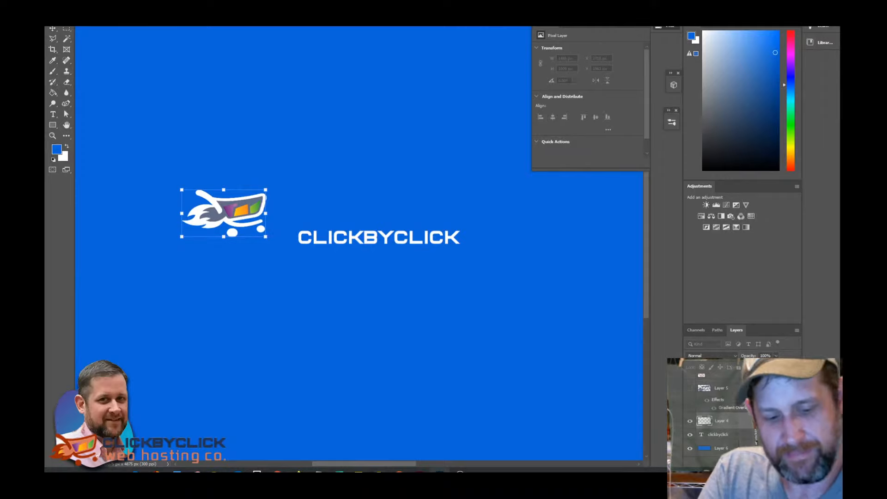
key("ctrl+z")
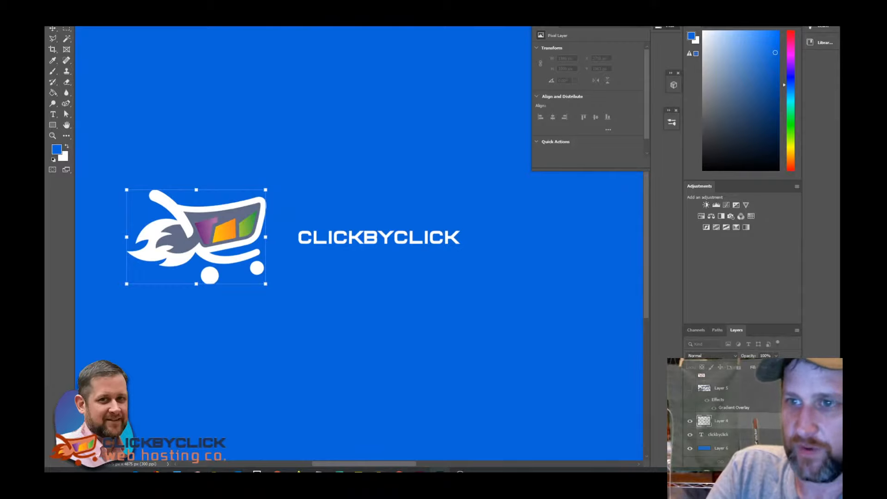
left_click_drag(126, 284, 172, 270)
key("ctrl+z")
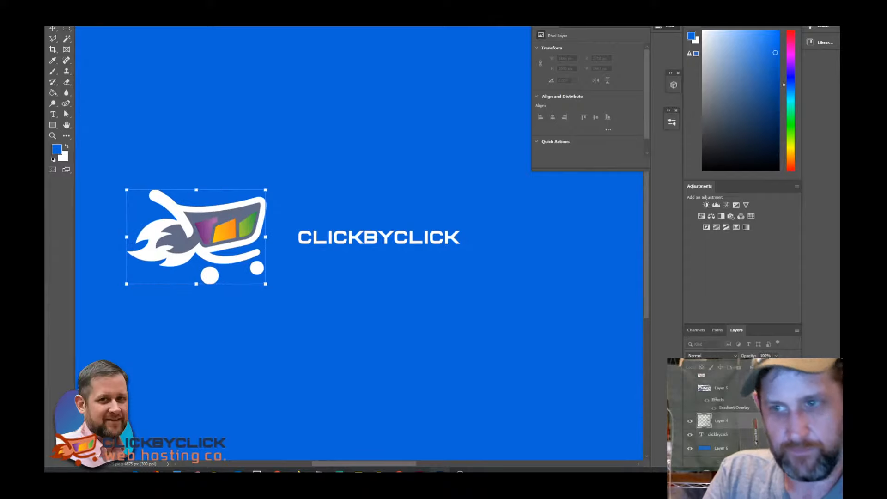
Scale the cart on Layer 4 down to about 848 px wide and position it beside the CLICKBYCLICK text
left_click_drag(127, 284, 175, 251)
left_click_drag(221, 210, 238, 226)
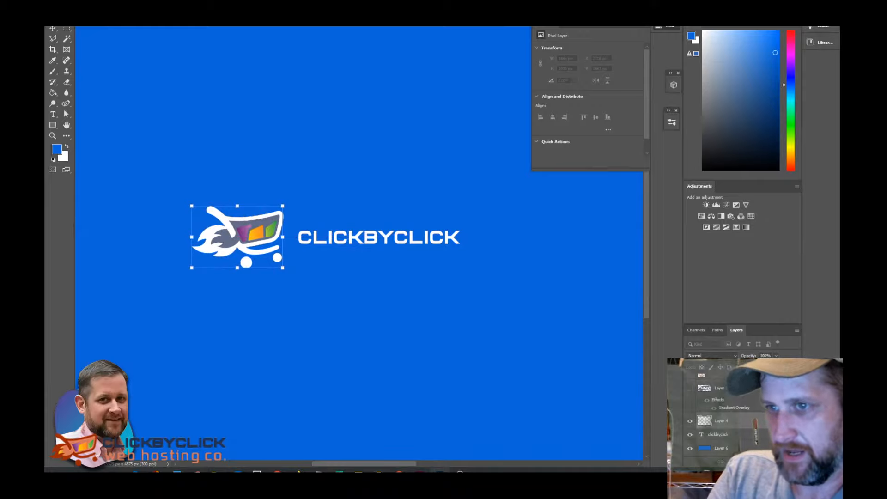
left_click_drag(191, 268, 204, 259)
left_click_drag(241, 224, 240, 227)
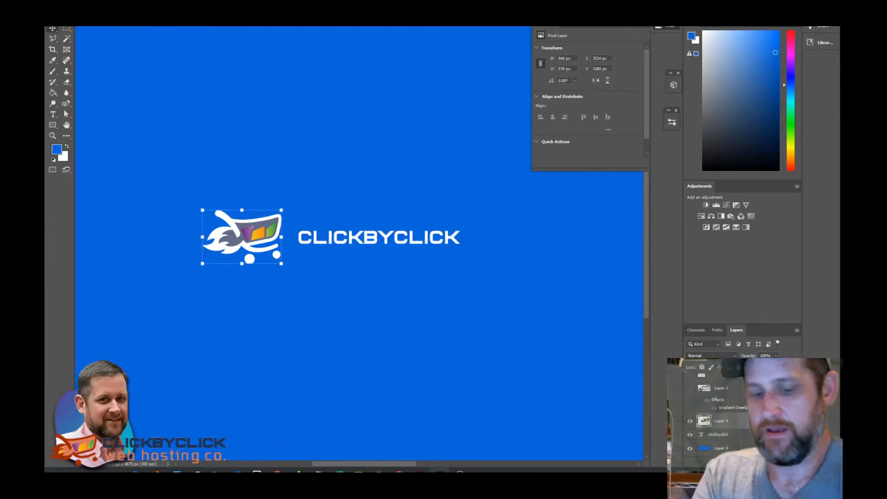
Crop the canvas on all four sides to a narrow banner around the cart and the CLICKBYCLICK text
scroll(327, 279, "down", 3)
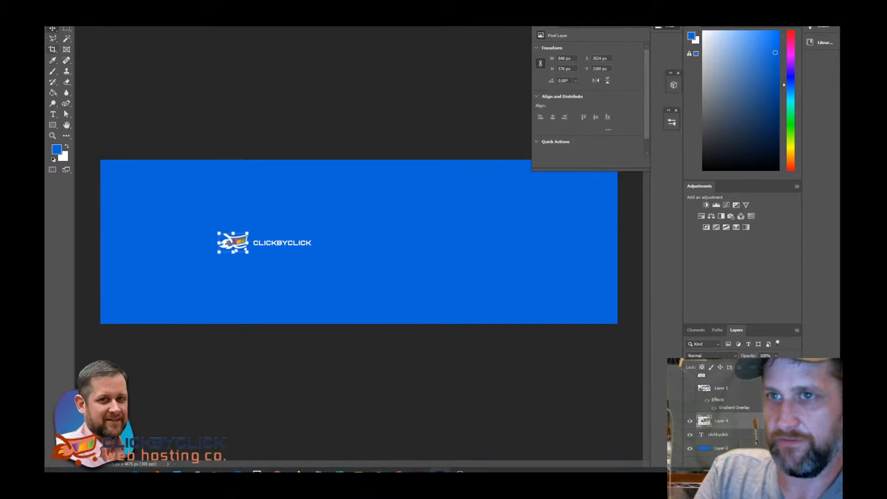
left_click(53, 49)
left_click_drag(100, 241, 158, 241)
left_click_drag(560, 242, 411, 240)
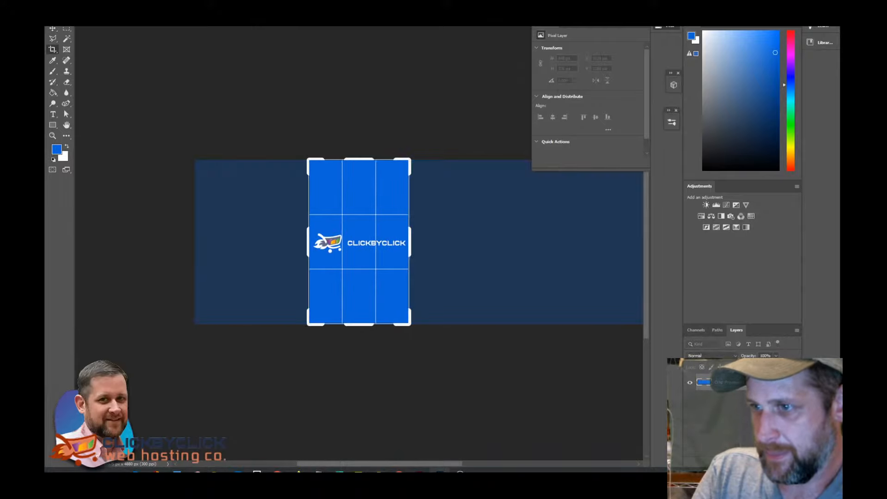
left_click_drag(359, 325, 359, 291)
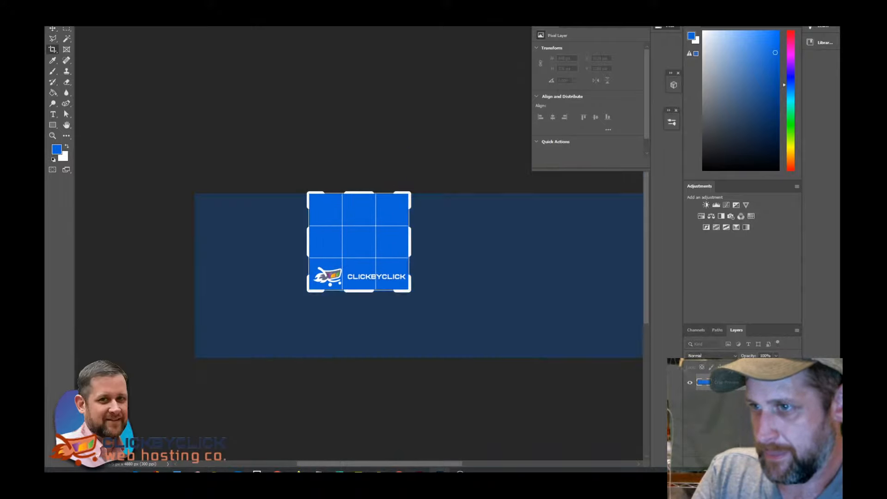
left_click_drag(359, 192, 359, 228)
key("Return")
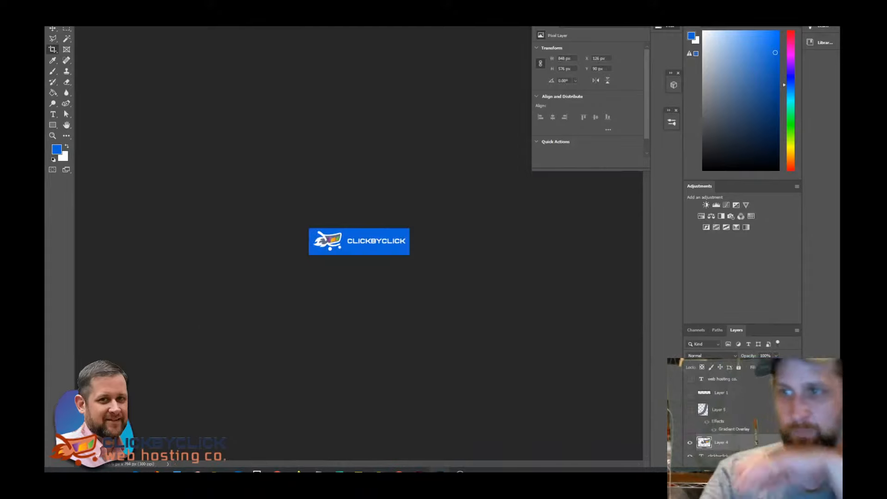
Scale the cart on Layer 4 down to about 318 px wide and move it level with the CLICKBYCLICK text
key("ctrl+0")
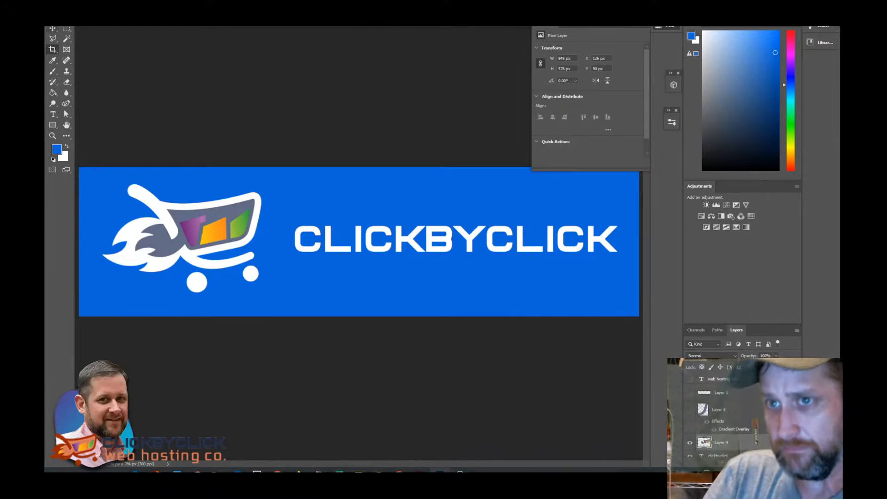
key("ctrl+t")
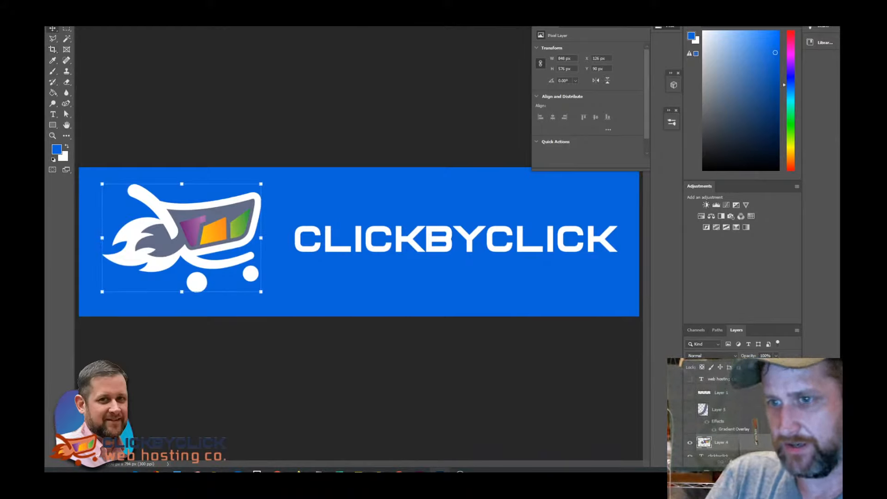
left_click_drag(102, 292, 182, 238)
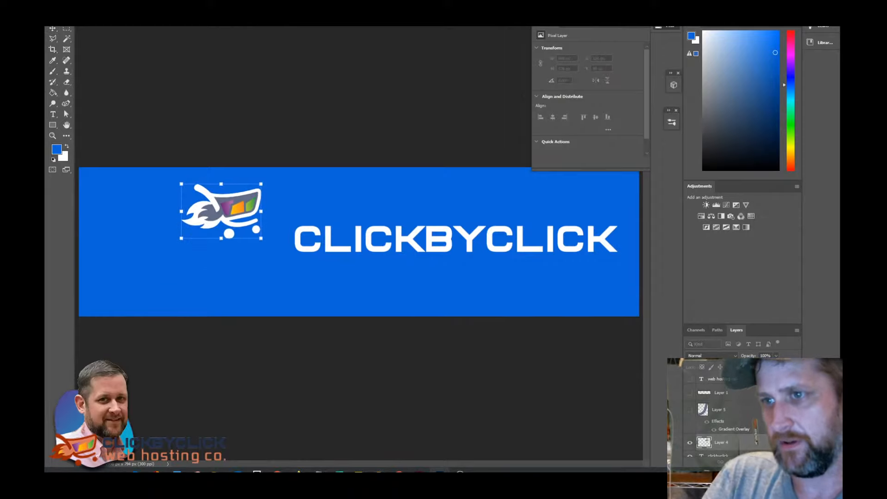
left_click_drag(224, 205, 215, 236)
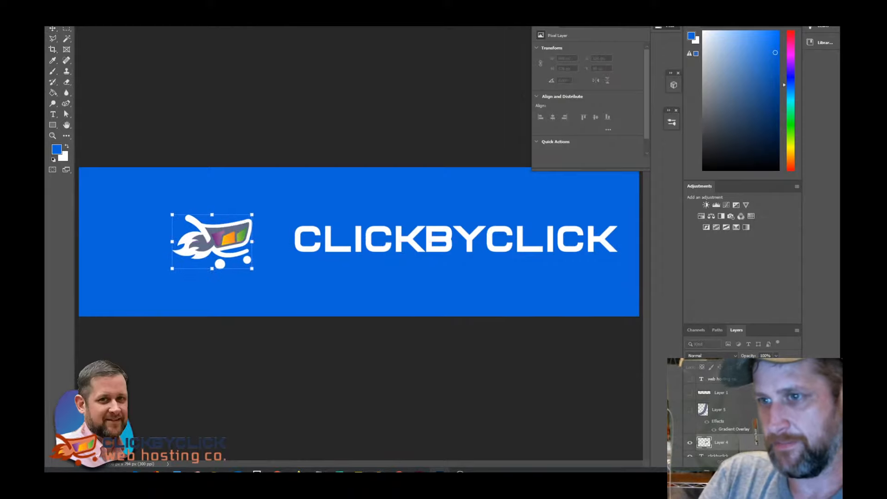
left_click_drag(172, 269, 191, 255)
left_click_drag(234, 229, 240, 237)
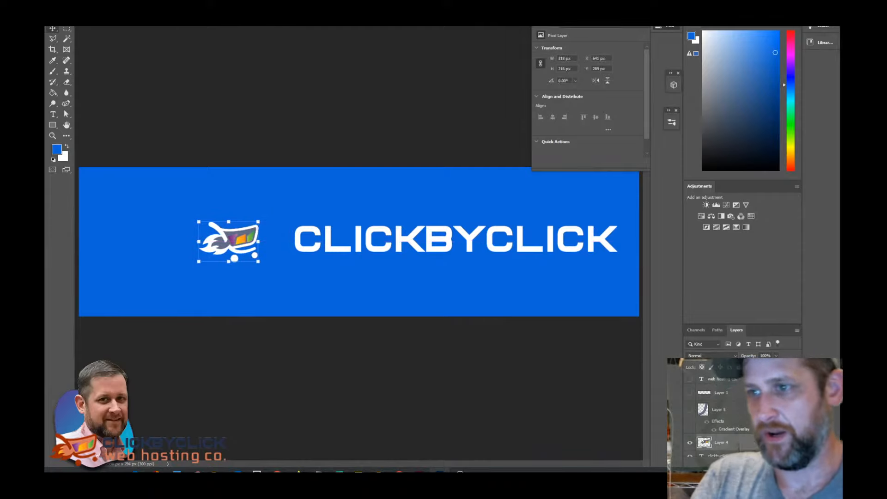
Scale the CLICKBYCLICK text down to about 33.39 pt and move it next to the cart, level with its middle
double_click(701, 455)
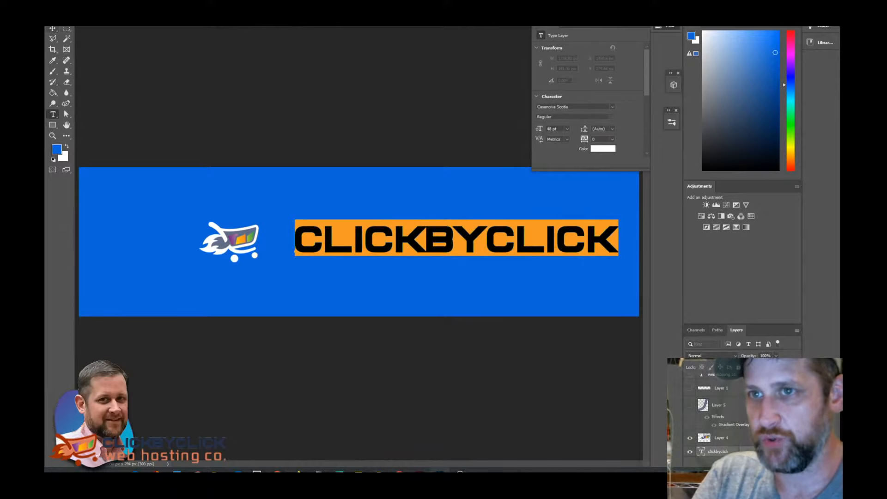
left_click(52, 29)
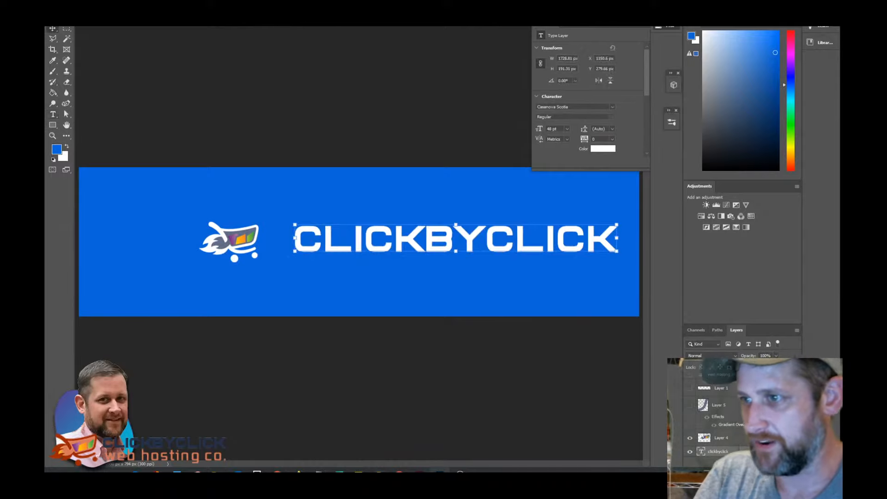
left_click_drag(447, 230, 422, 234)
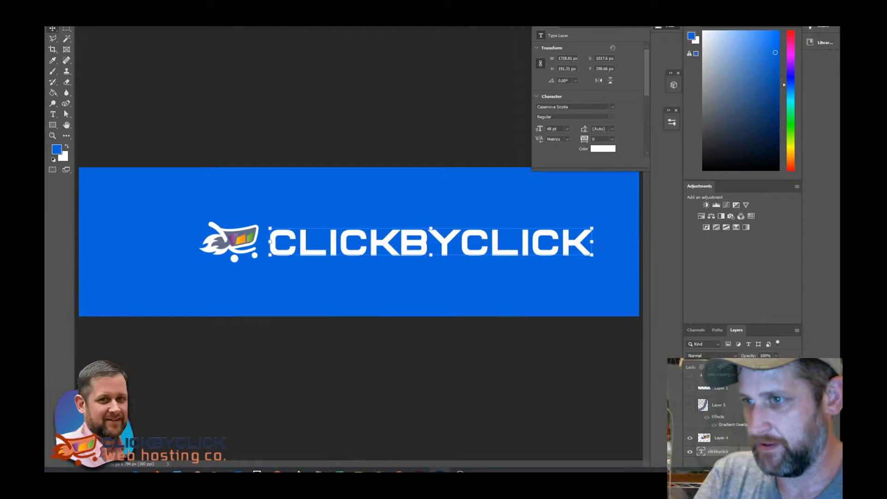
left_click_drag(269, 228, 367, 224)
left_click_drag(470, 230, 380, 236)
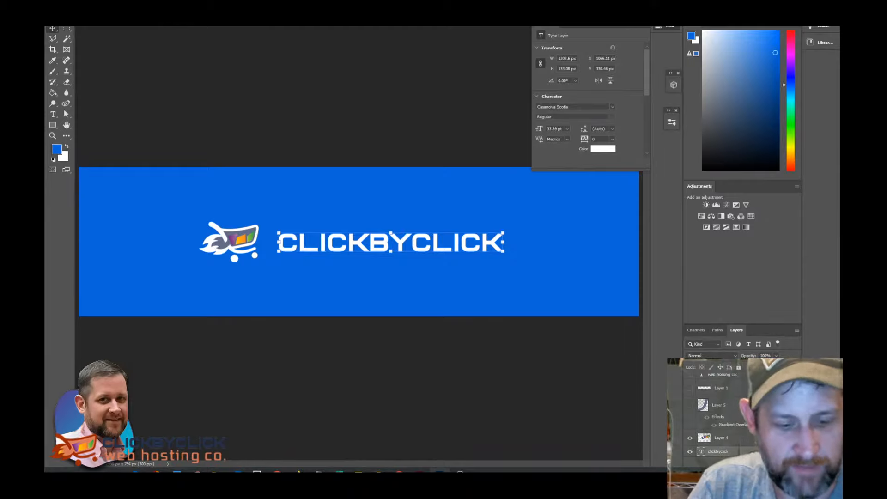
Crop the canvas closely around the smaller cart and text to about 1732 x 306 px
key("ctrl+0")
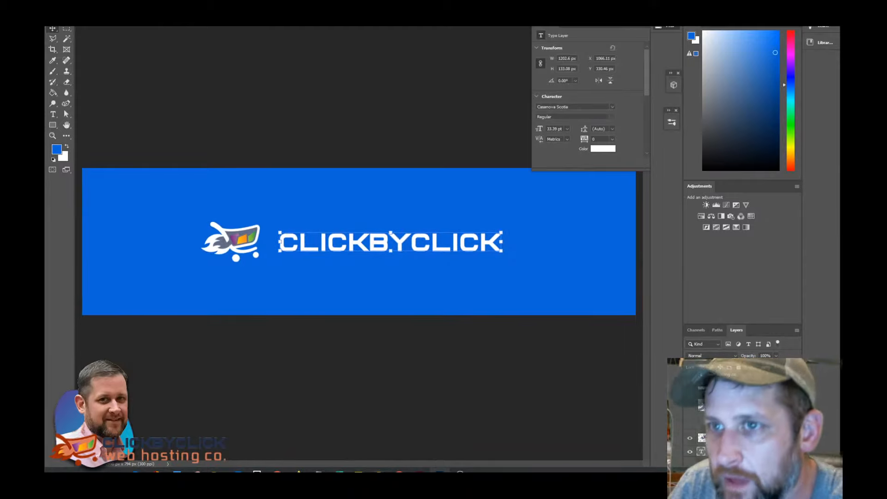
key("c")
left_click_drag(81, 241, 134, 236)
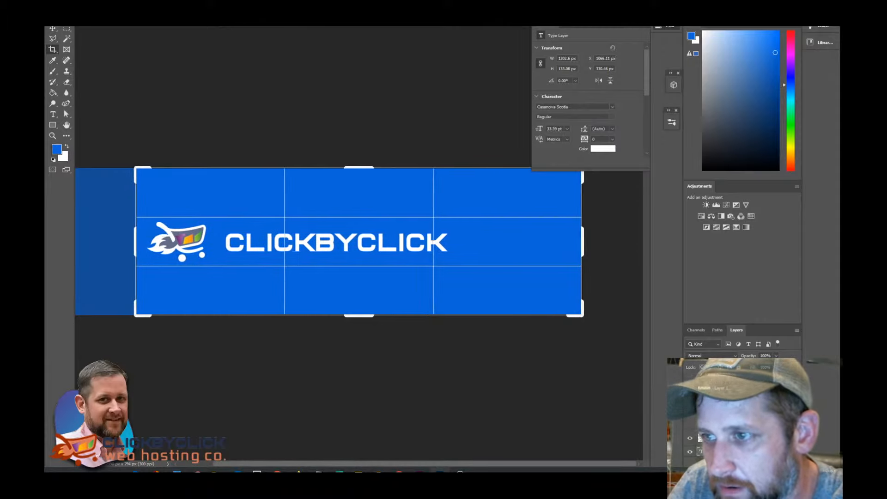
left_click_drag(583, 241, 520, 240)
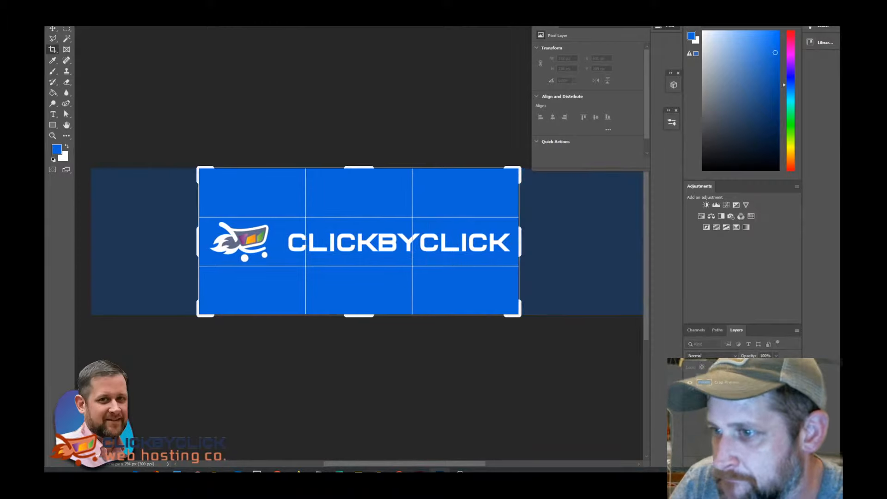
left_click_drag(359, 316, 359, 293)
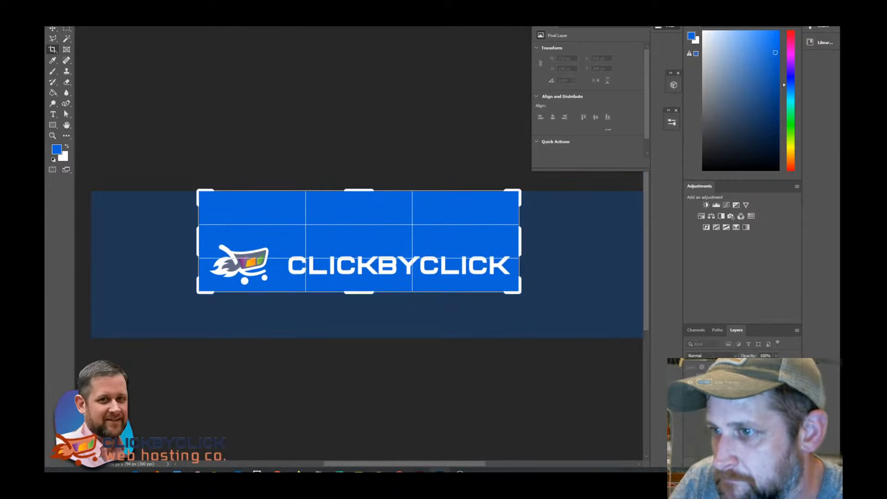
left_click_drag(359, 190, 359, 212)
key("Return")
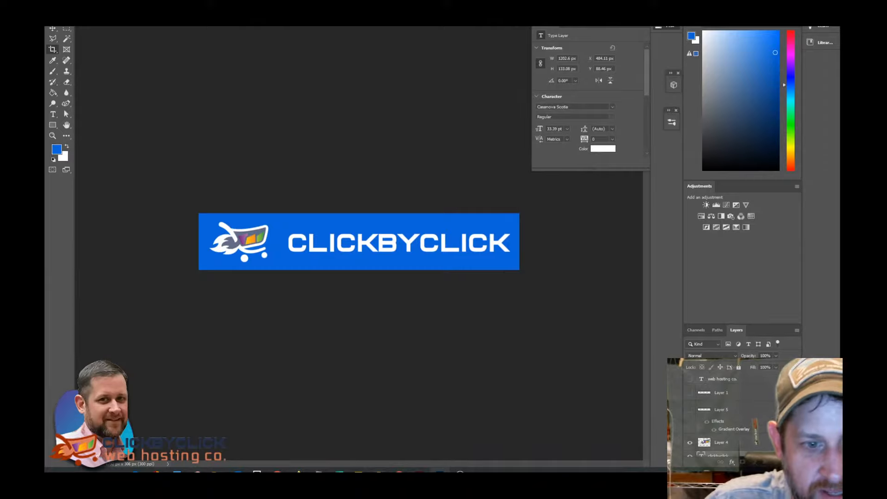
Switch to Dreamweaver, check the logo div's width and height in header.tpl, and view the logo in the hosting portal's header
key("super+e")
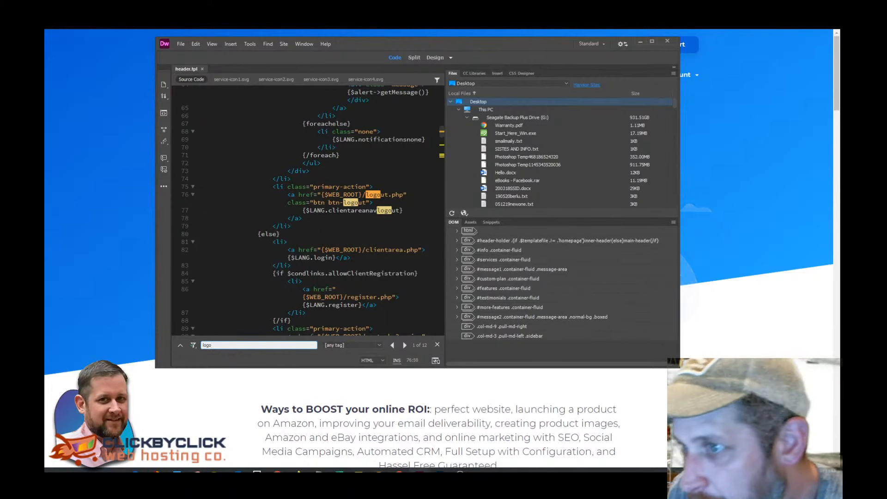
left_click(392, 345)
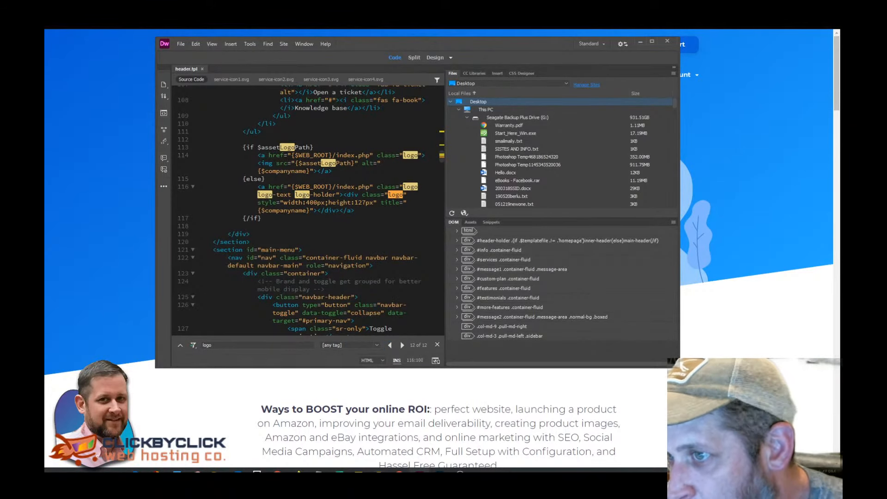
left_click(317, 202)
left_click(366, 203)
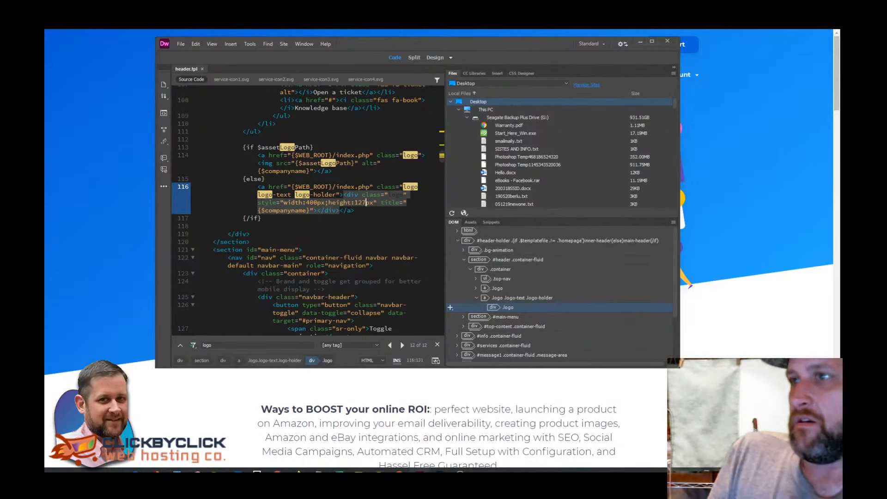
left_click_drag(489, 52, 45, 79)
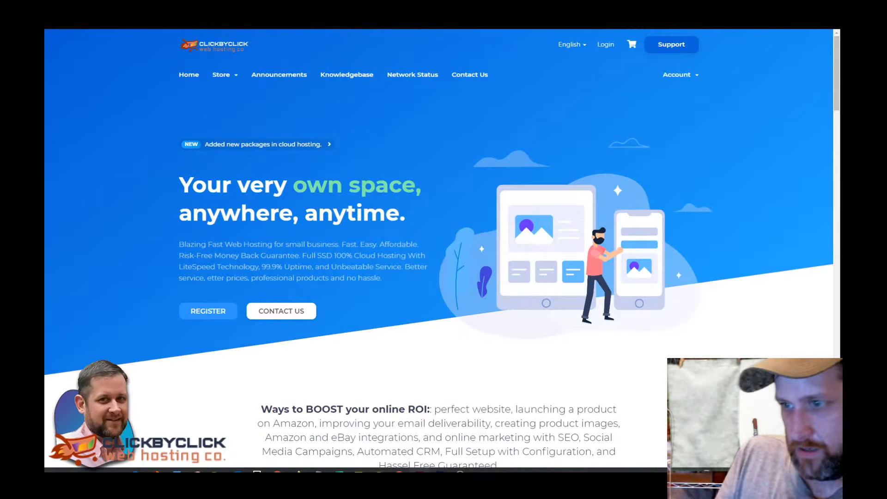
Switch back to Photoshop and set the canvas height to 600 pixels, keeping the logo centred
left_click(439, 470)
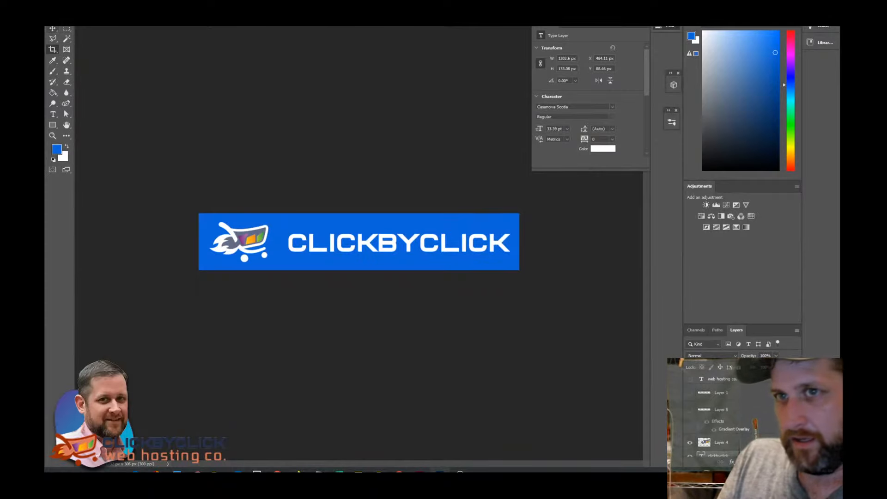
left_click(88, 26)
mouse_move(74, 26)
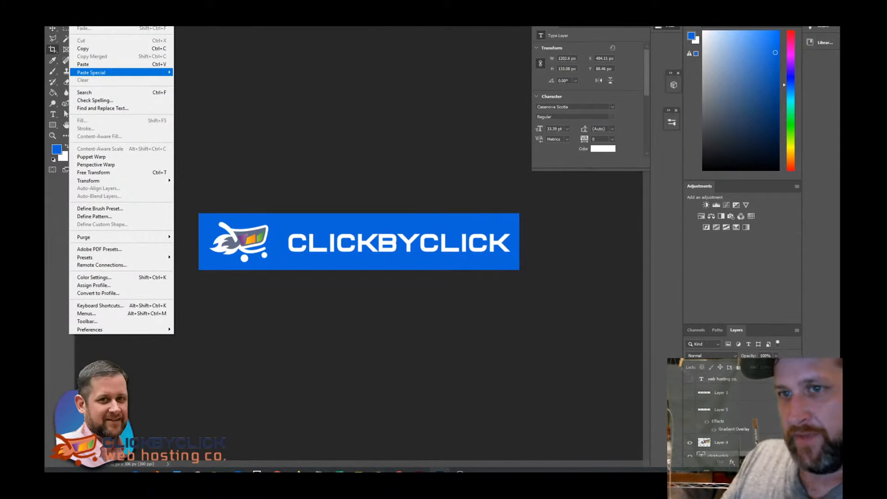
mouse_move(93, 73)
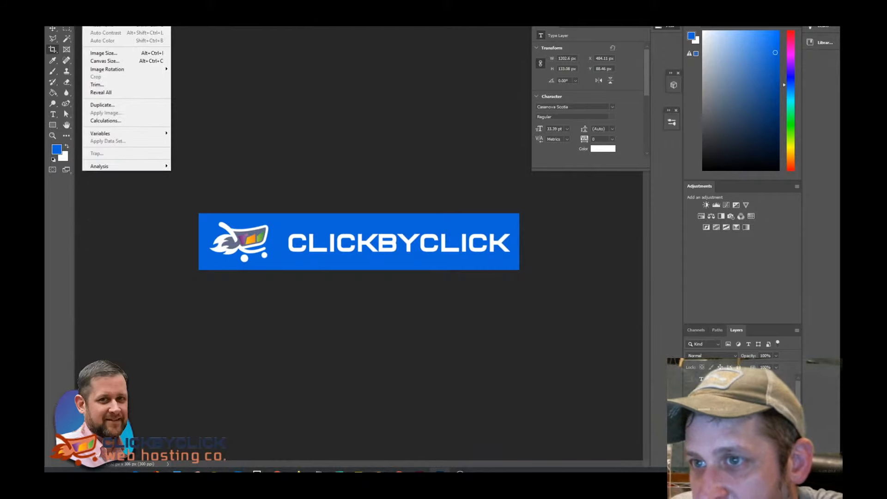
left_click(104, 61)
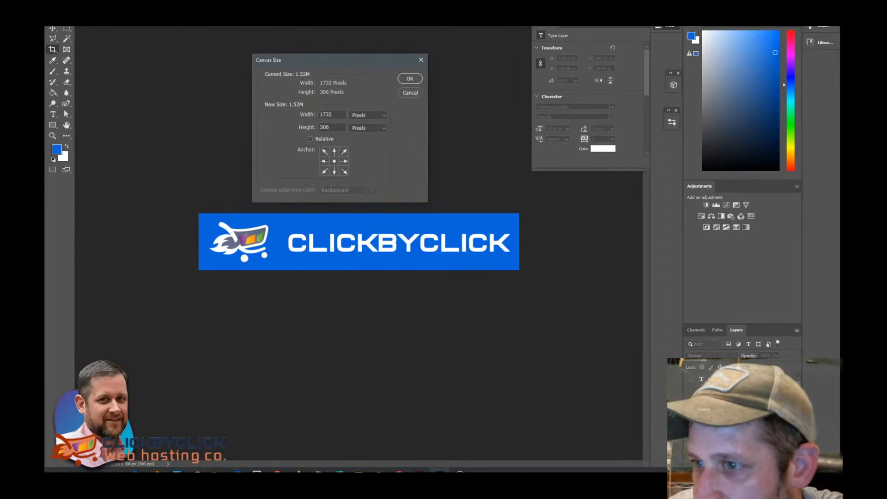
double_click(324, 127)
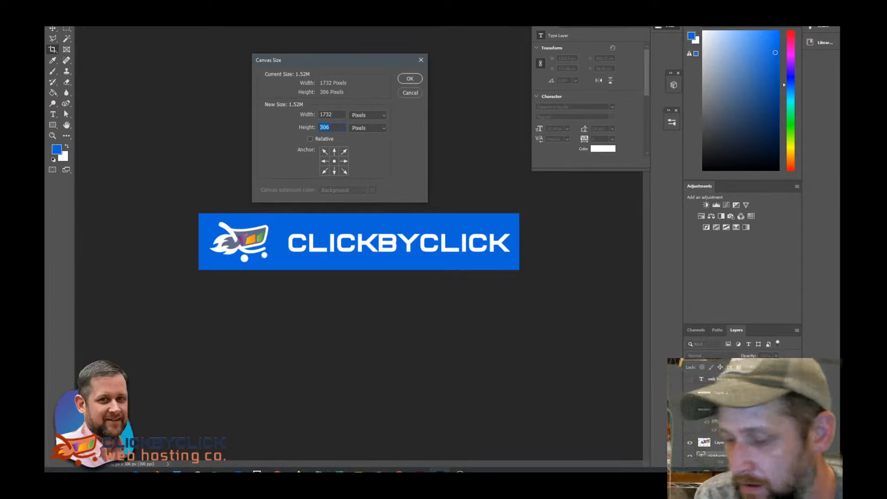
type("600")
key("Return")
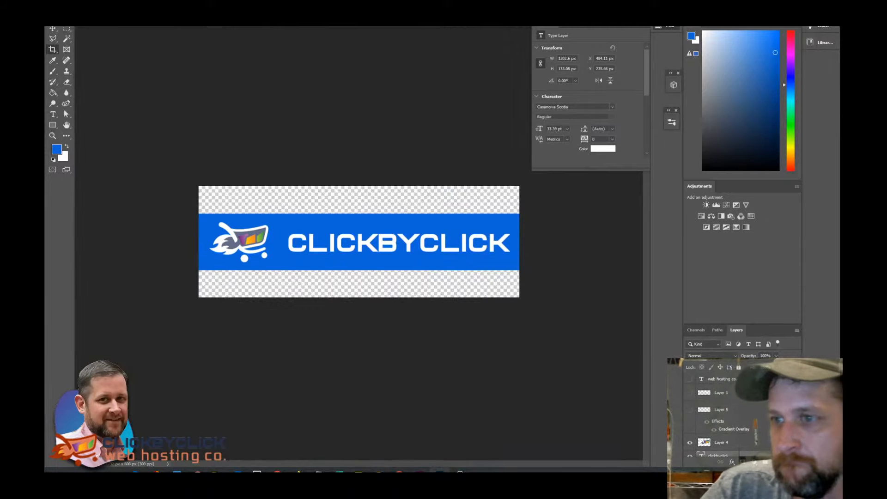
Scale the cart on Layer 4 down further and keep it just before the CLICKBYCLICK text on the blue band
key("v")
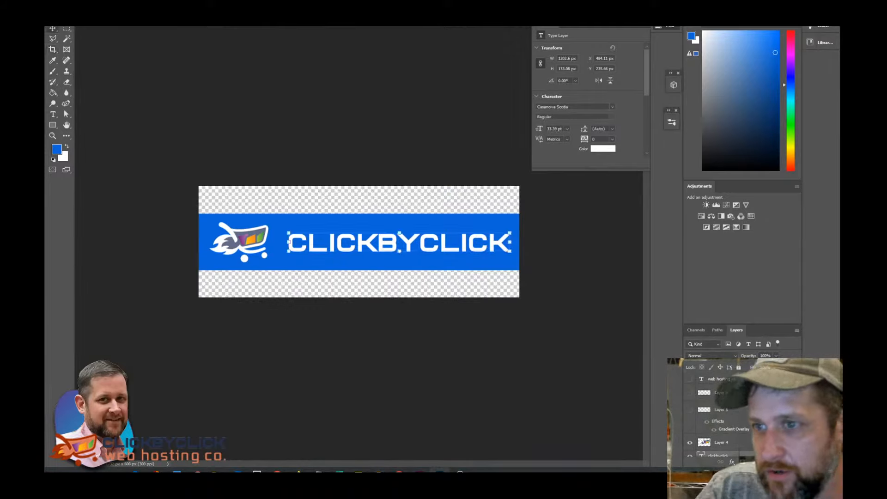
left_click(720, 442)
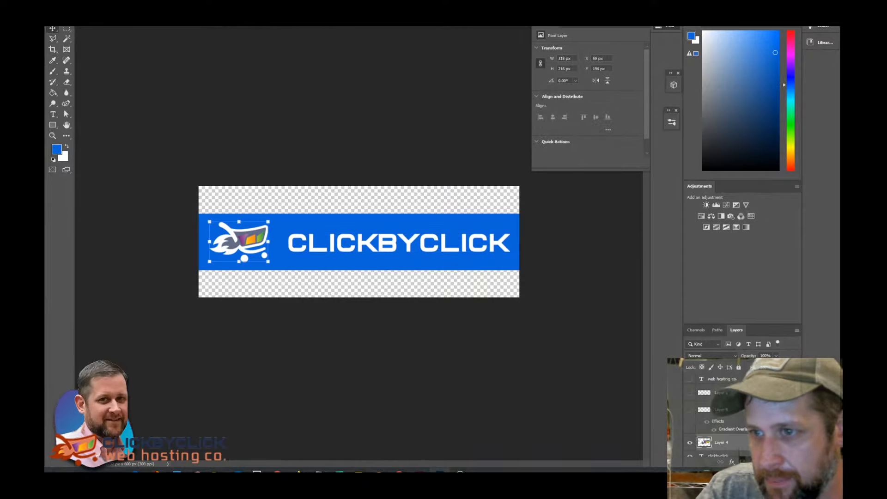
left_click_drag(209, 262, 251, 236)
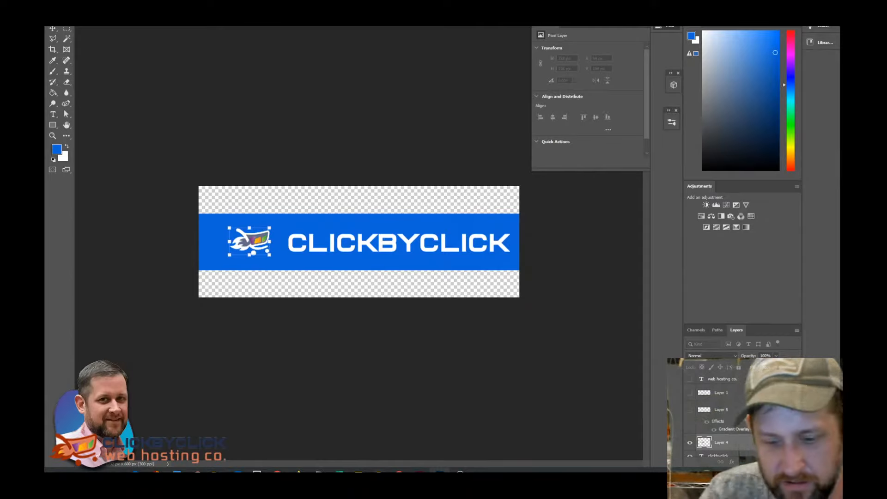
Scale the CLICKBYCLICK text down to about 22.93 pt and place it close beside the smaller cart
mouse_move(318, 243)
left_mouse_down()
mouse_move(294, 240)
mouse_move(314, 239)
left_mouse_up()
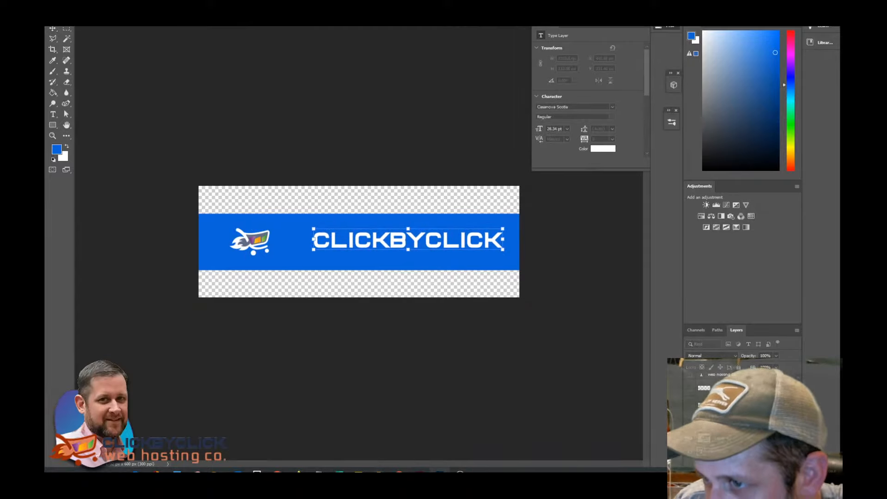
left_click_drag(374, 232, 348, 235)
left_click_drag(286, 241, 328, 241)
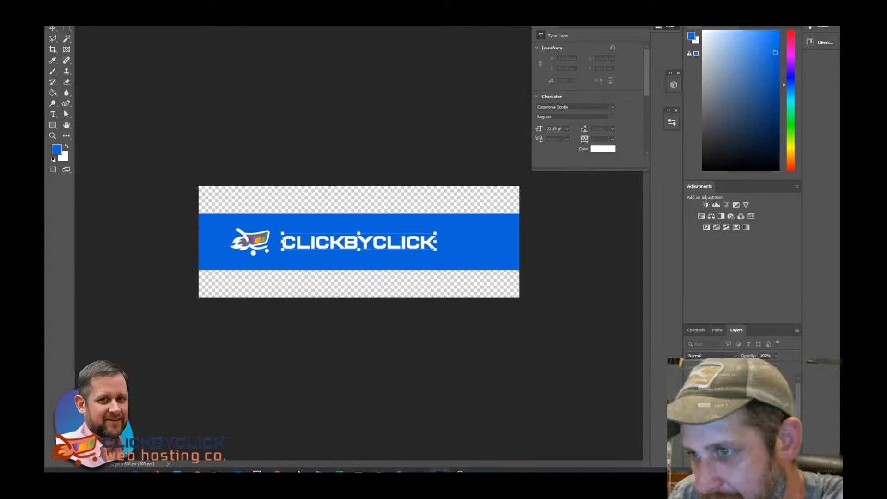
Apply the text scaling and move the cart on Layer 4 closer to the start of the CLICKBYCLICK text
key("Return")
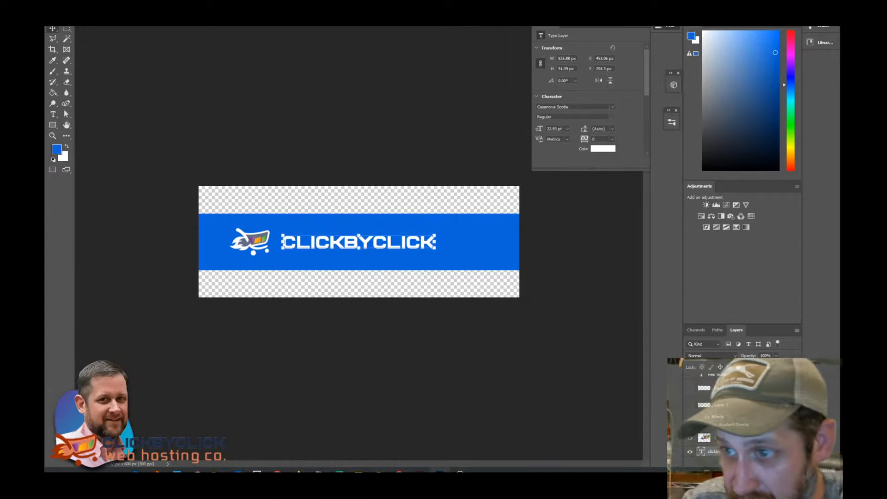
left_click(704, 438)
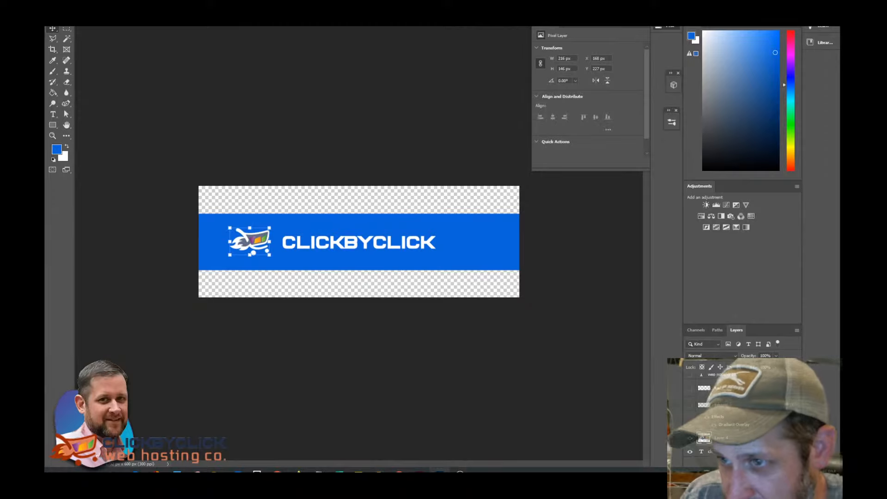
left_click_drag(252, 238, 262, 238)
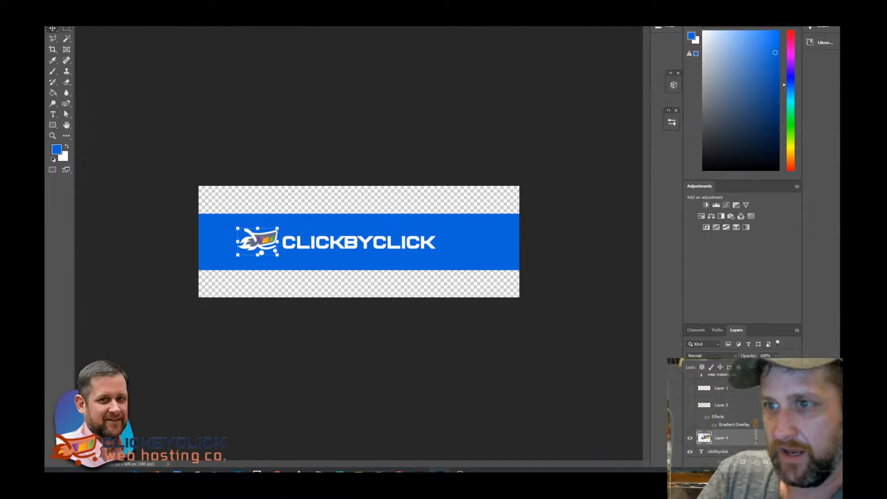
Try to reduce the canvas to 400 pixels wide and 127 pixels high, anchored at the centre
key("alt+i")
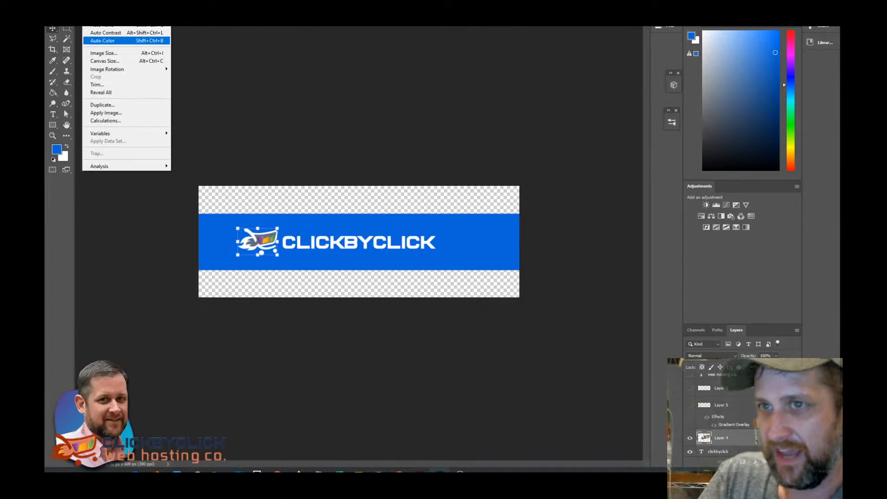
left_click(127, 61)
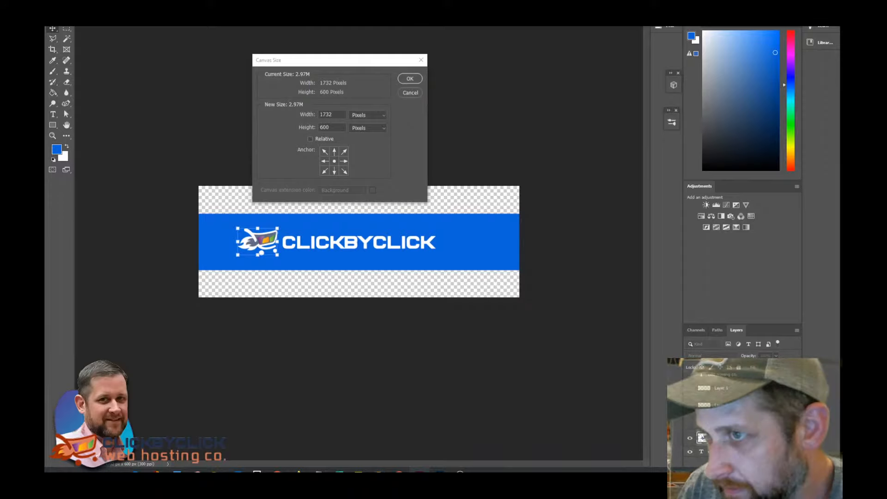
left_click(332, 114)
double_click(332, 114)
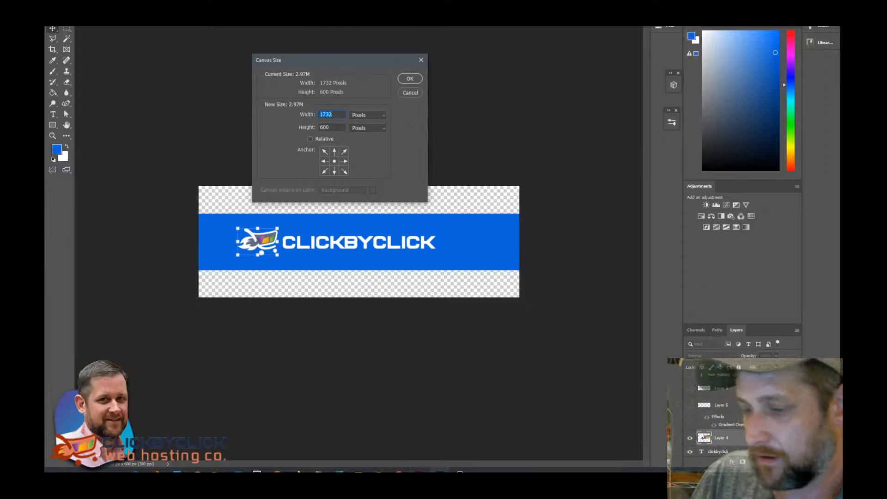
type("400")
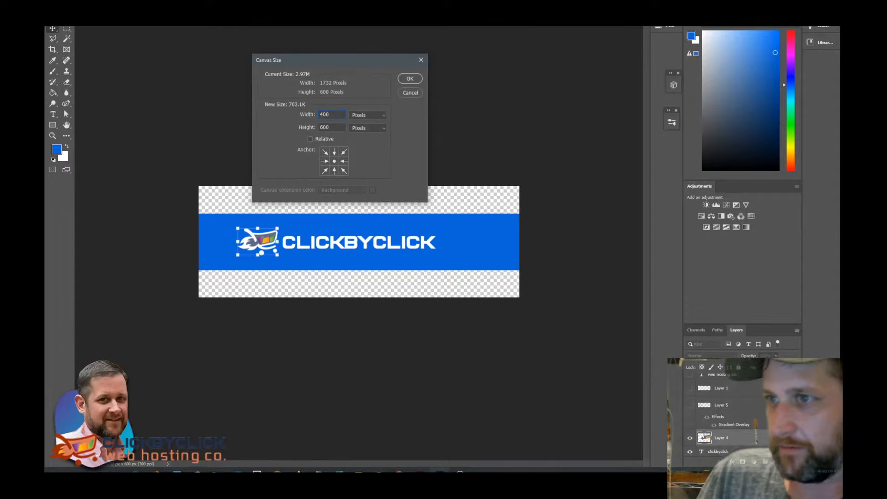
key("Tab")
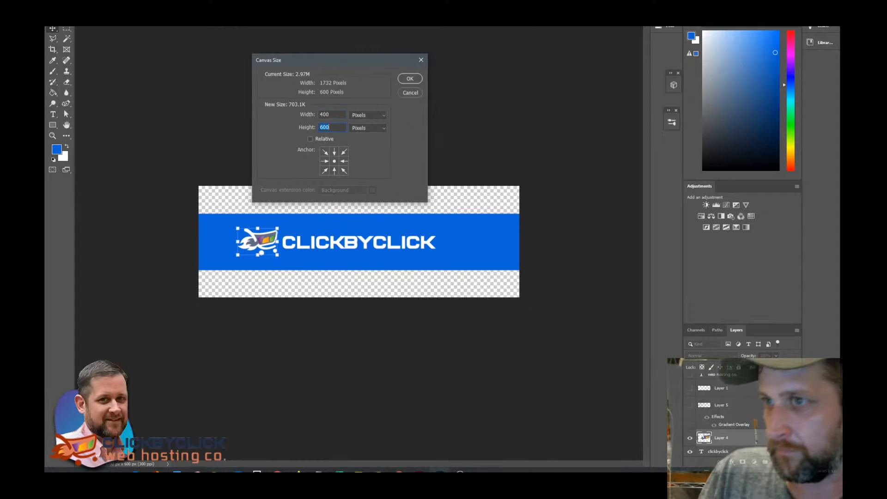
type("127")
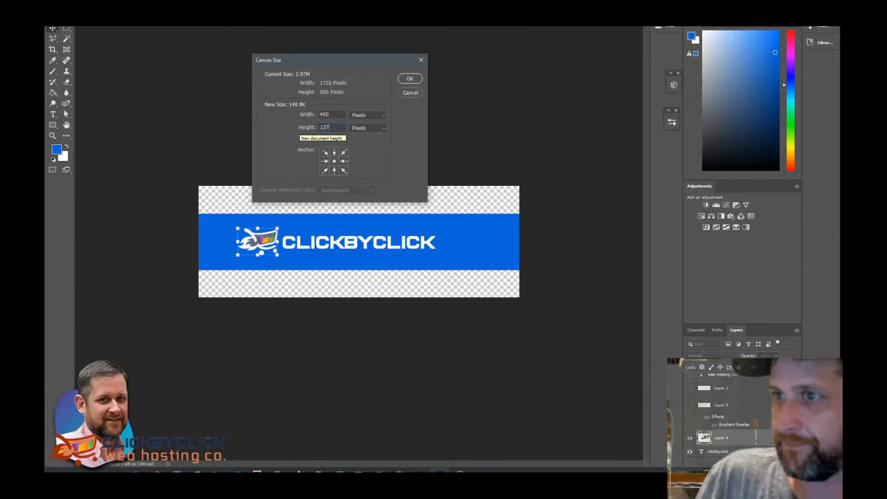
key("Return")
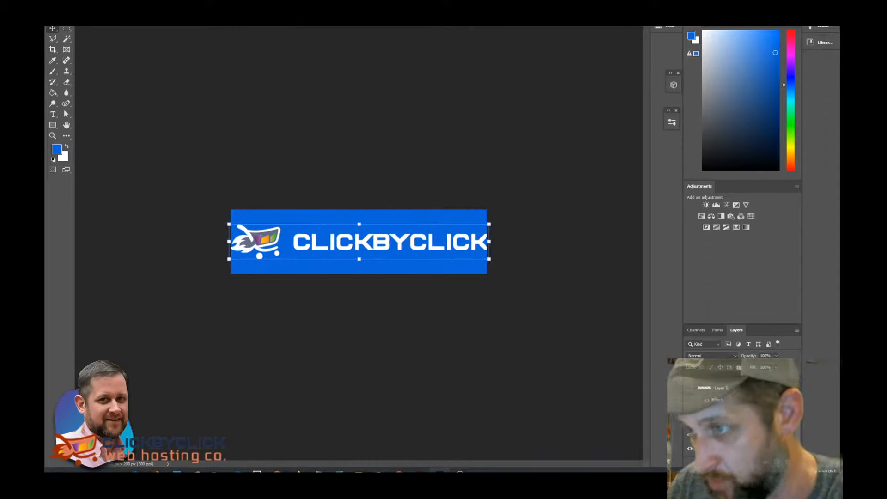
Scale the cart and CLICKBYCLICK text down together and centre them on the blue canvas with margin on all sides
left_click_drag(488, 241, 484, 241)
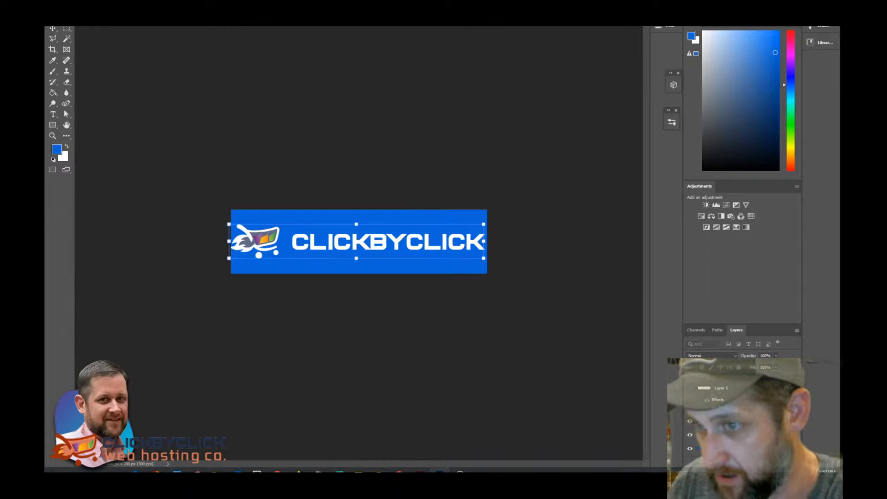
left_click_drag(229, 258, 255, 254)
left_click_drag(351, 240, 339, 242)
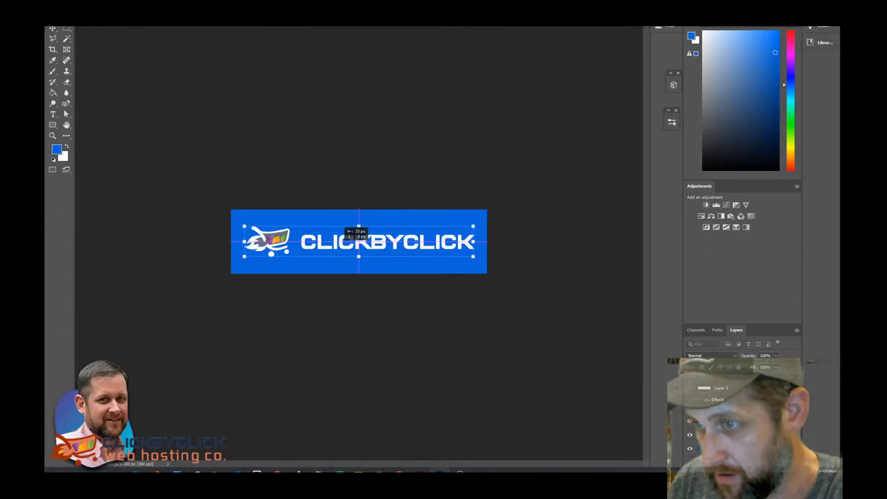
left_click_drag(244, 256, 271, 253)
left_click_drag(372, 239, 359, 241)
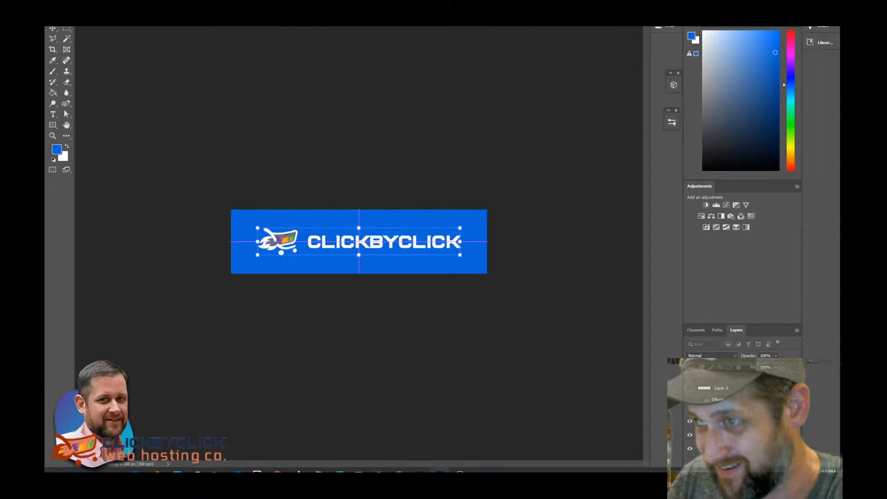
Crop both ends of the blue canvas in close to the cart and the CLICKBYCLICK text
key("ctrl+plus")
scroll(359, 241, "up", 2)
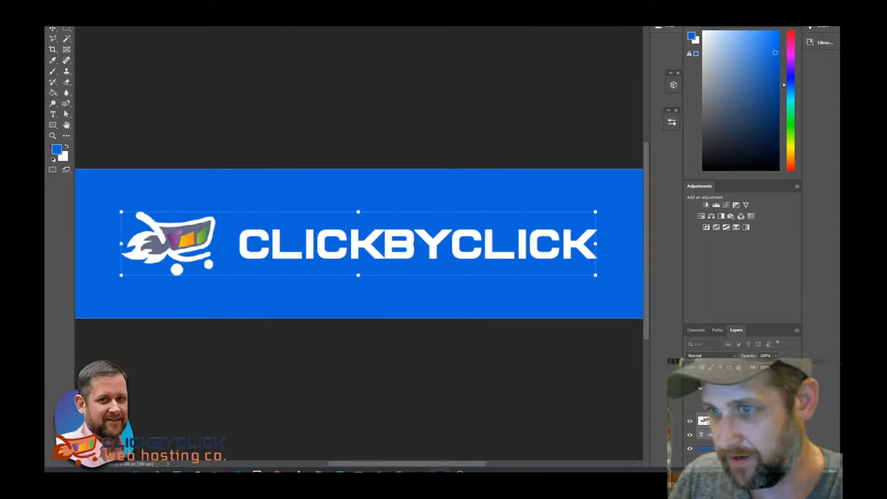
scroll(359, 241, "down", 2)
scroll(360, 241, "up", 2)
scroll(359, 241, "down", 1)
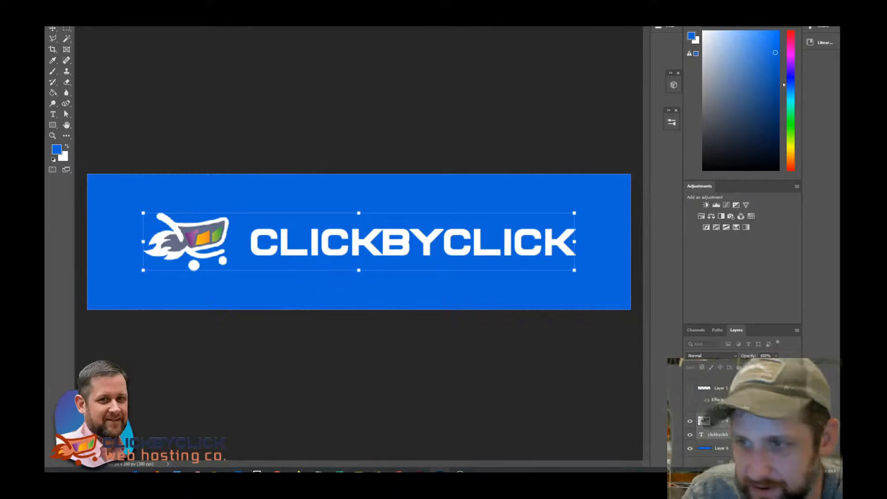
key("ctrl+minus")
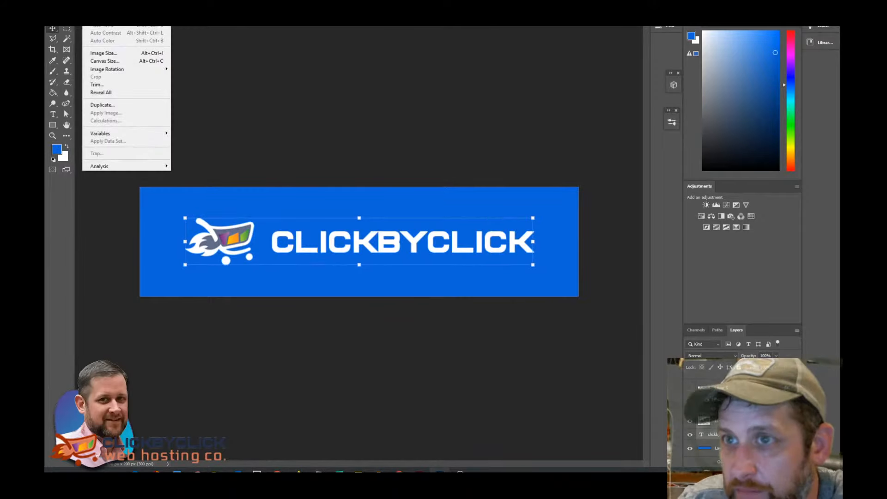
left_click(52, 50)
left_click_drag(140, 234, 172, 234)
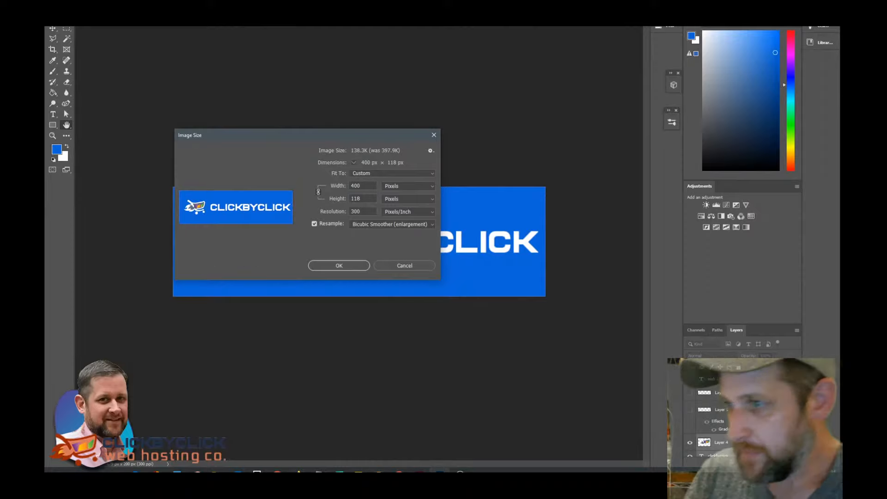
Resize the image to 400 × 118 pixels, resampling with Bicubic Sharper (reduction)
left_click(392, 224)
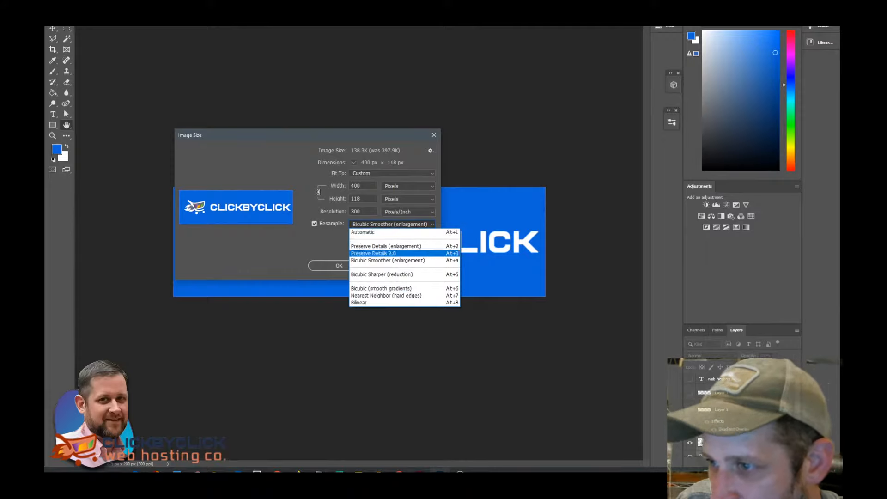
left_click(382, 274)
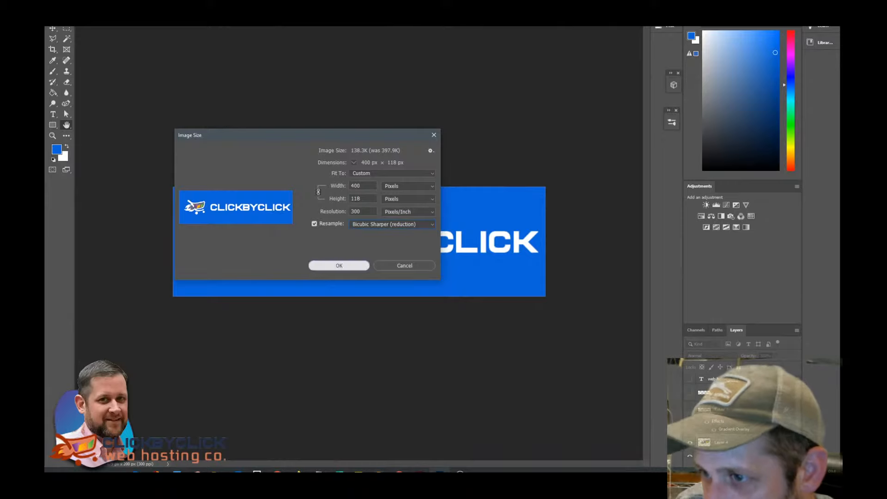
left_click(339, 265)
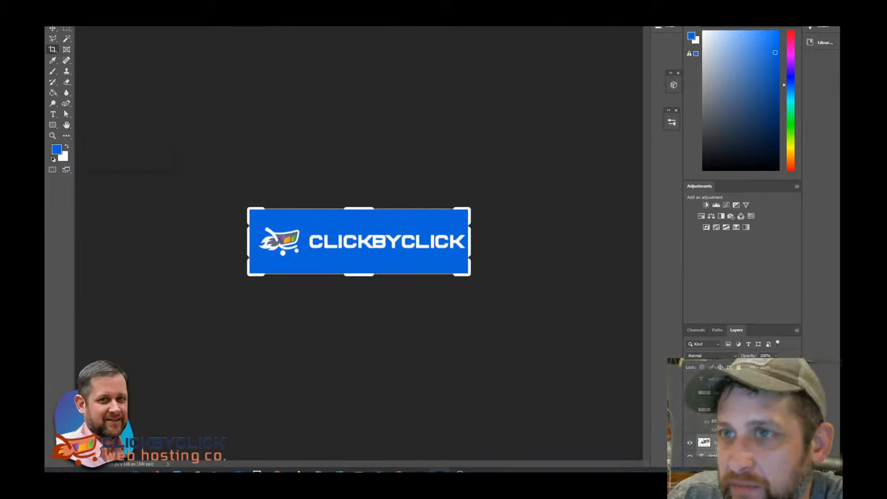
Set the canvas height to 127 pixels, keeping the logo centred, and finish with the crop frame
left_click(126, 61)
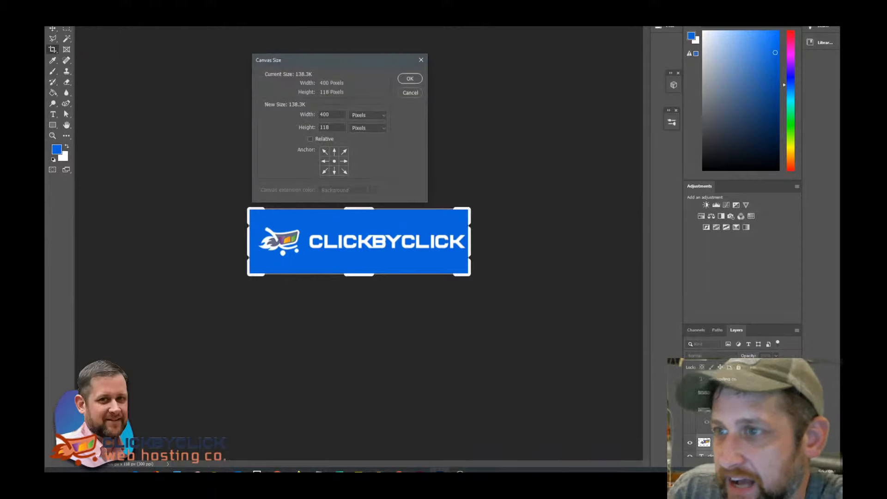
double_click(327, 127)
type("127")
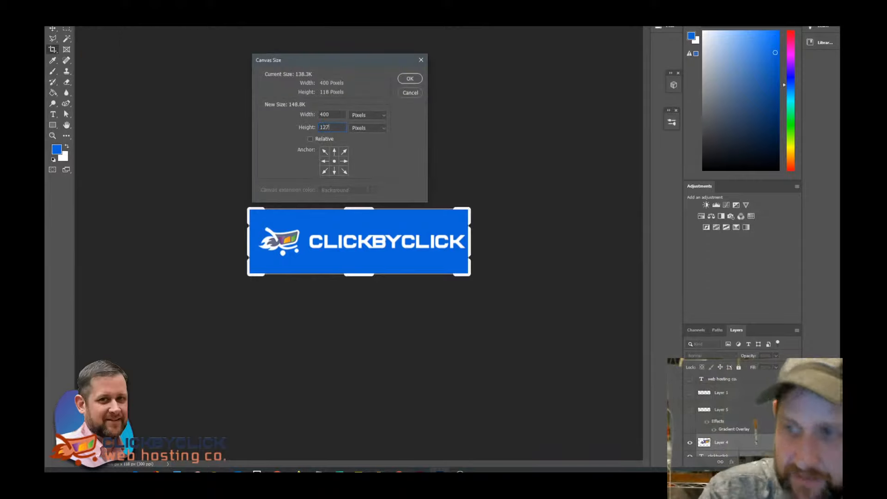
key("Return")
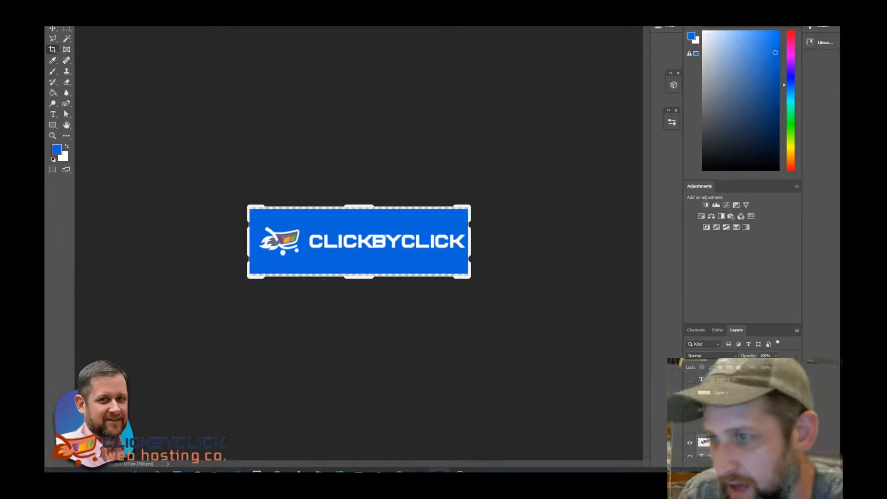
key("Return")
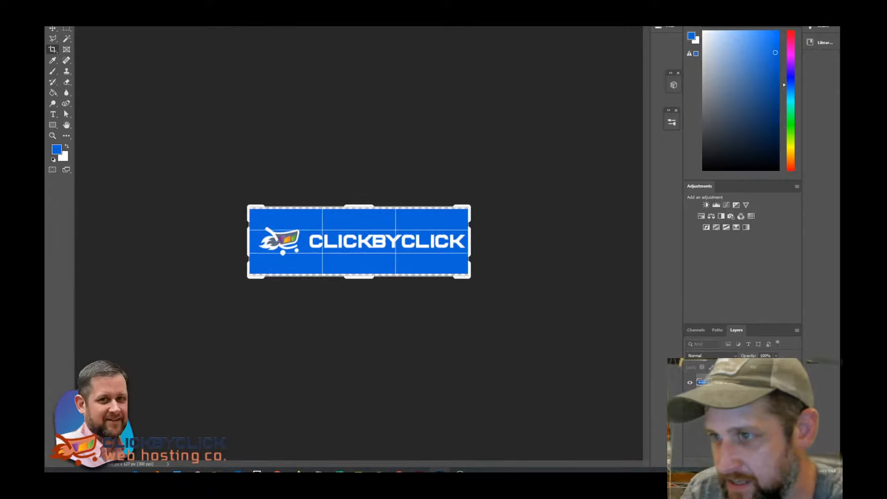
key("Return")
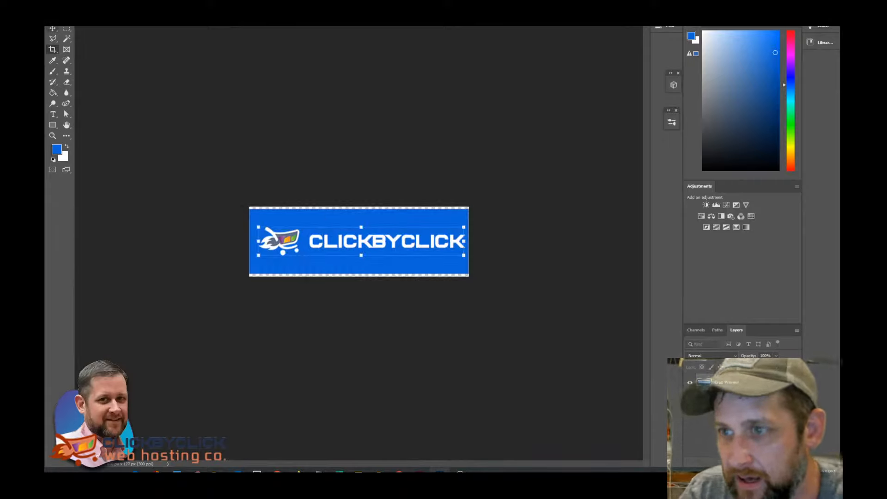
Enlarge the cart and the CLICKBYCLICK text to span the canvas width, and hide the blue background on Layer 6
key("v")
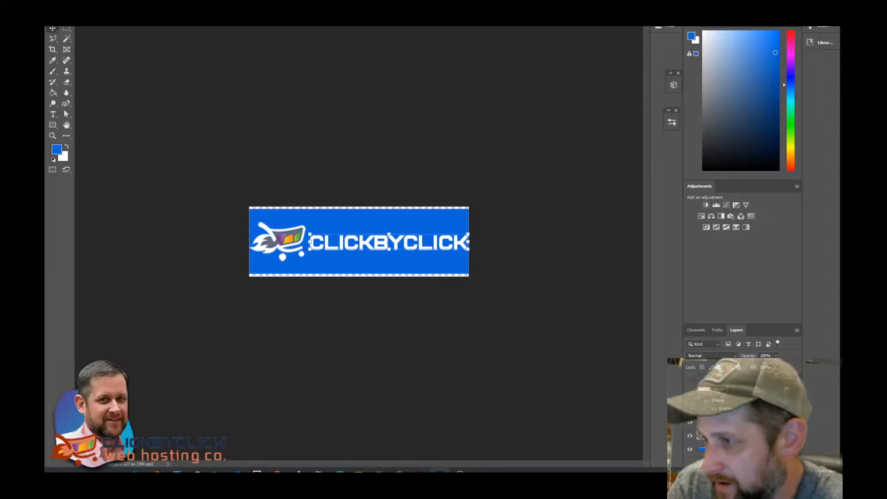
left_click(690, 449)
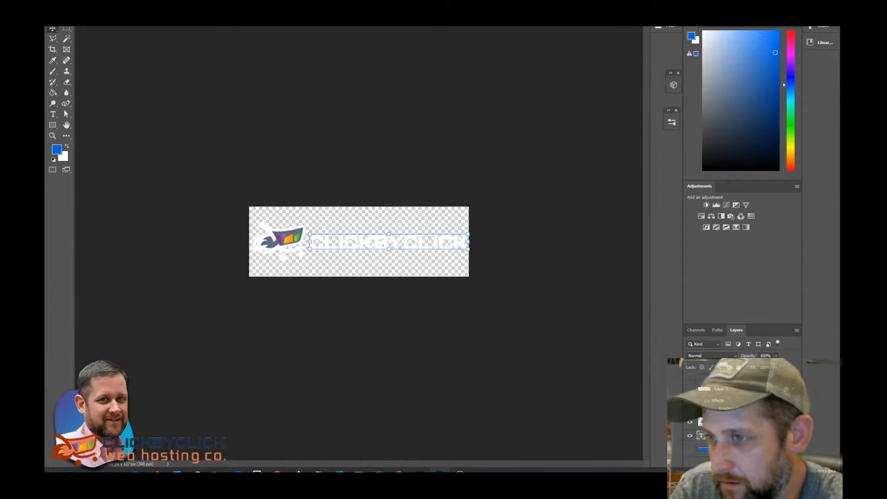
Save a copy of the logo in PNG format as new-hosting-logo-400x127, using the smallest file size option
key("alt+f")
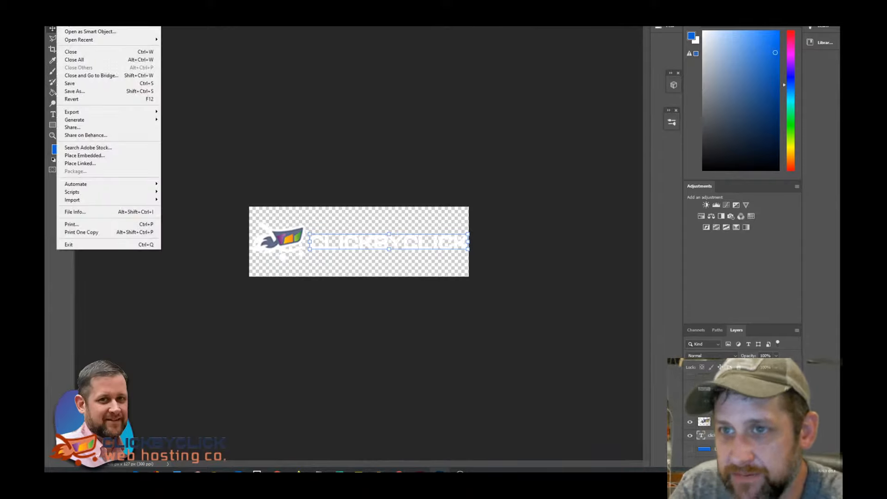
left_click(75, 91)
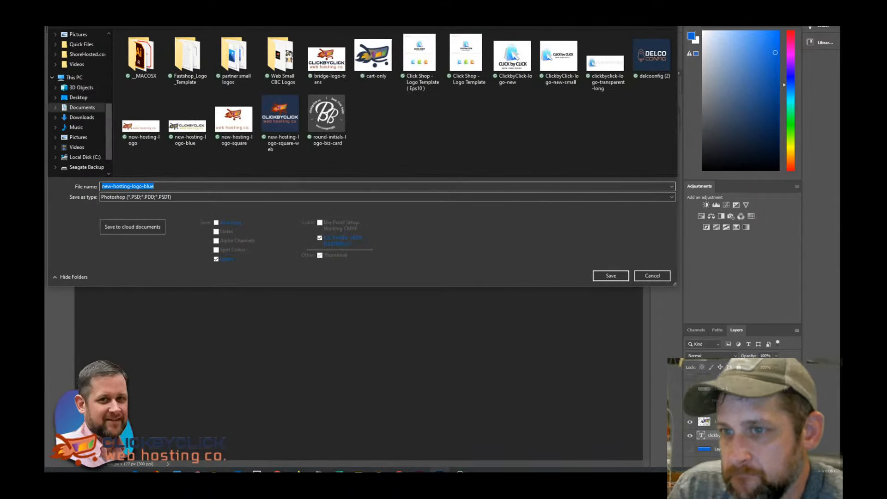
left_click(387, 197)
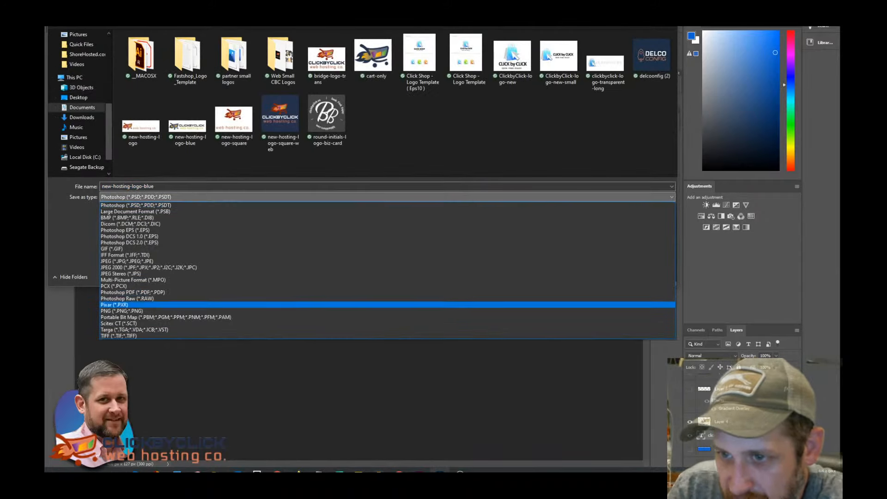
left_click(120, 311)
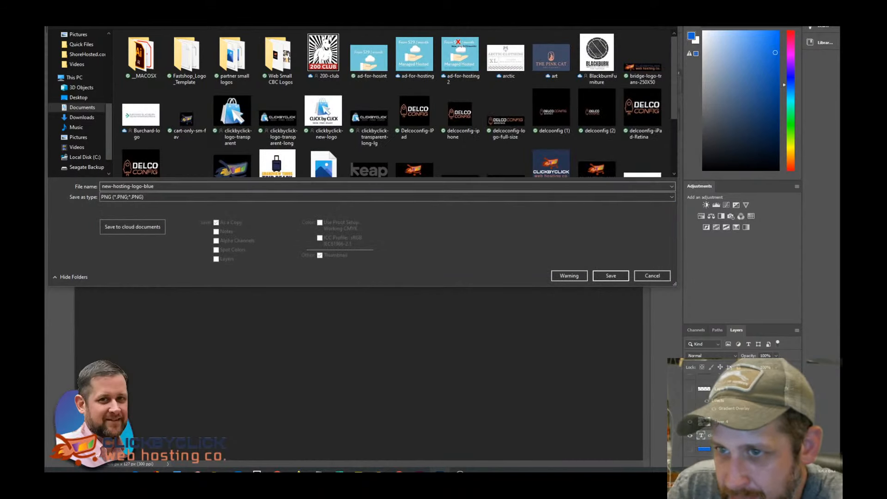
left_click(155, 186)
left_click(154, 186)
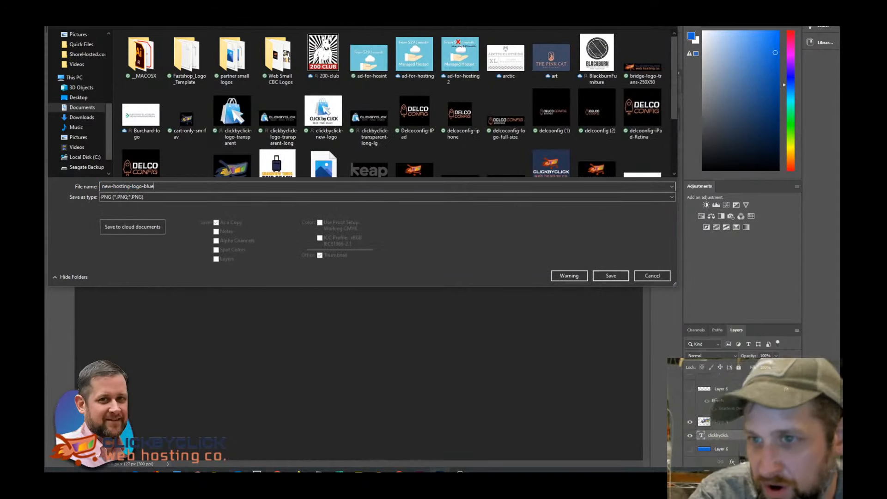
key("BackSpace")
key("BackSpace")
key("BackSpace")
key("BackSpace")
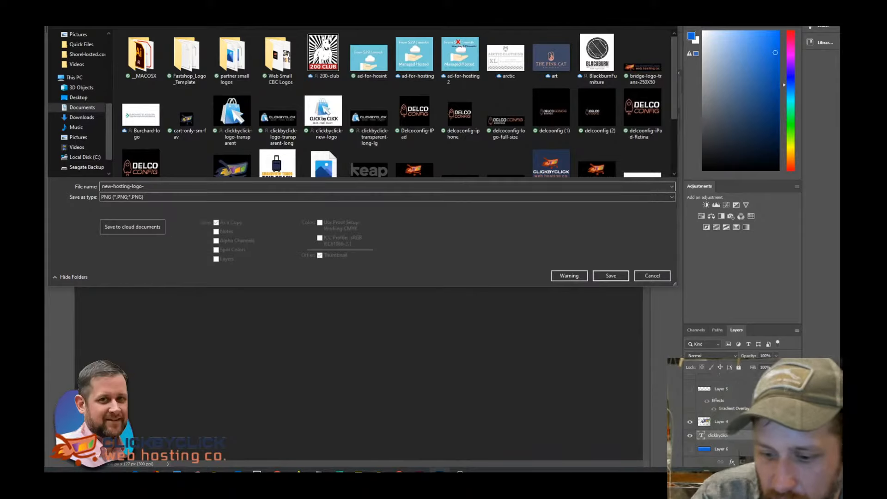
type("400x127")
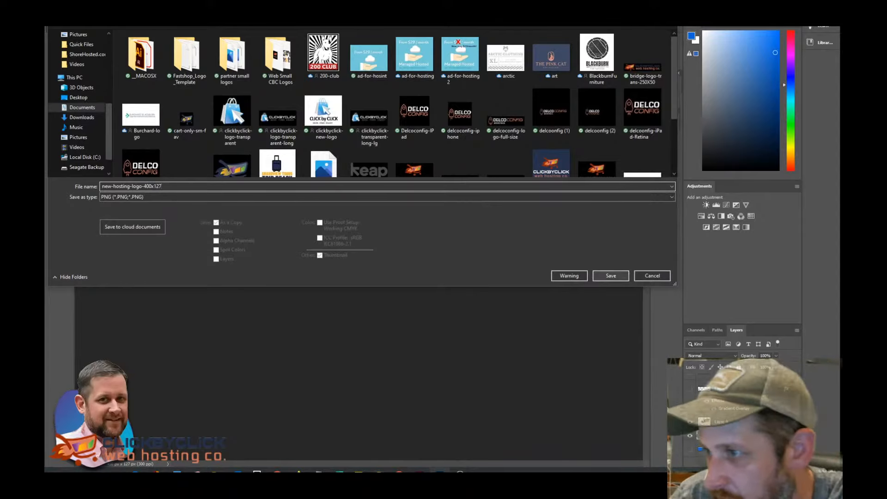
key("Return")
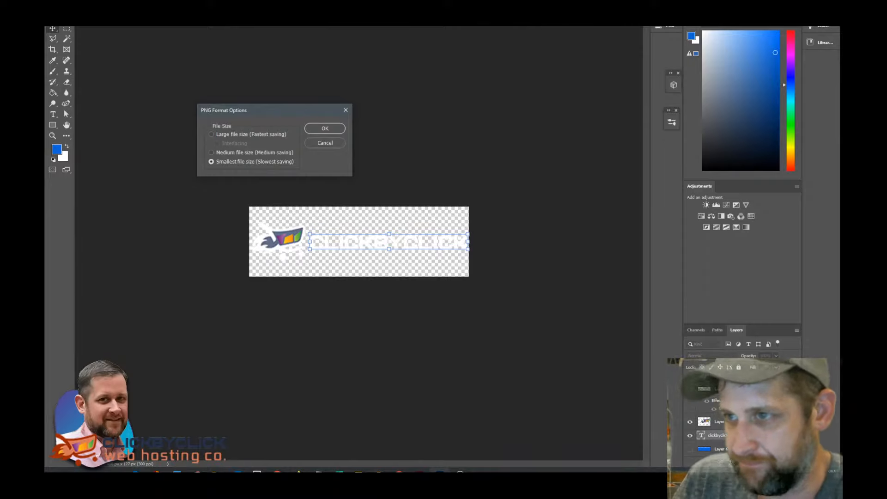
key("Return")
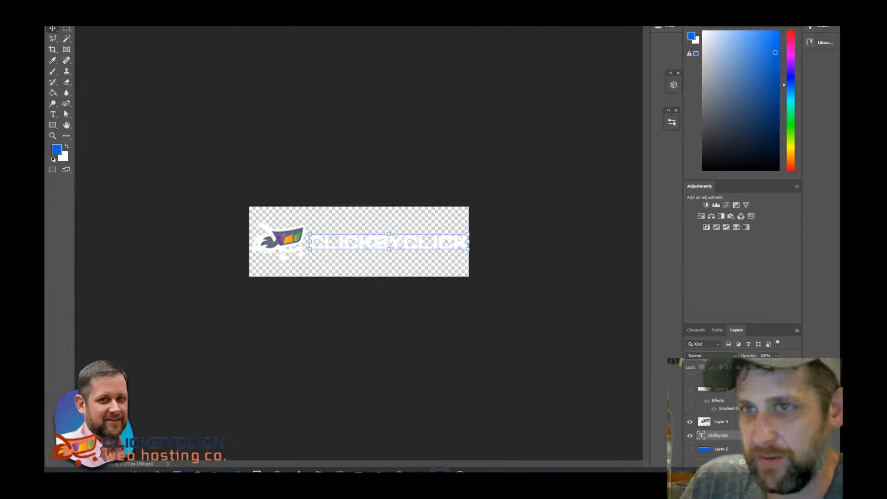
key("alt+f")
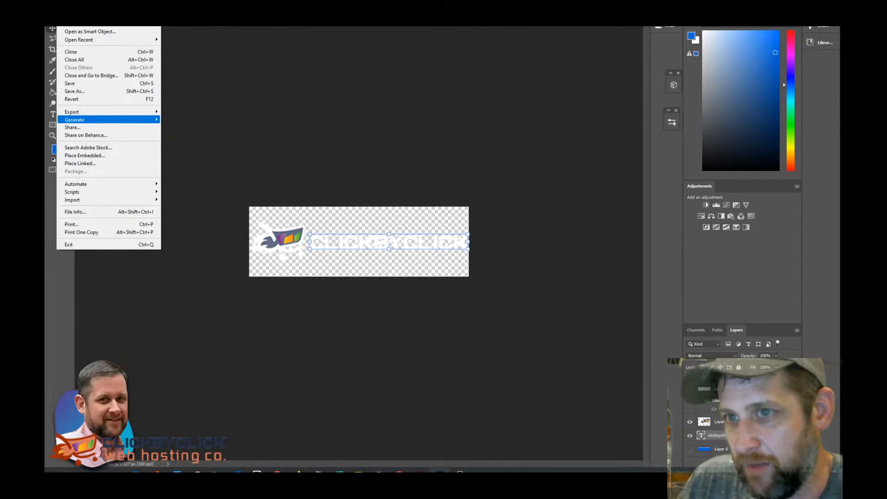
mouse_move(108, 112)
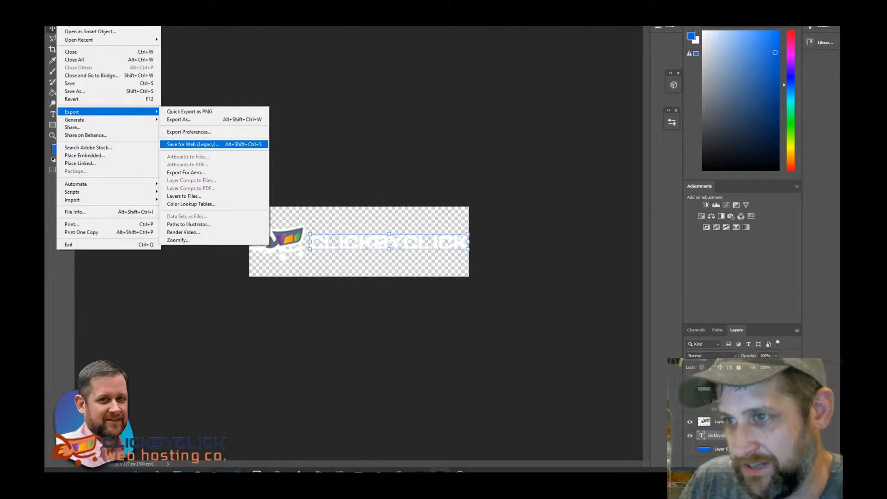
left_click(194, 144)
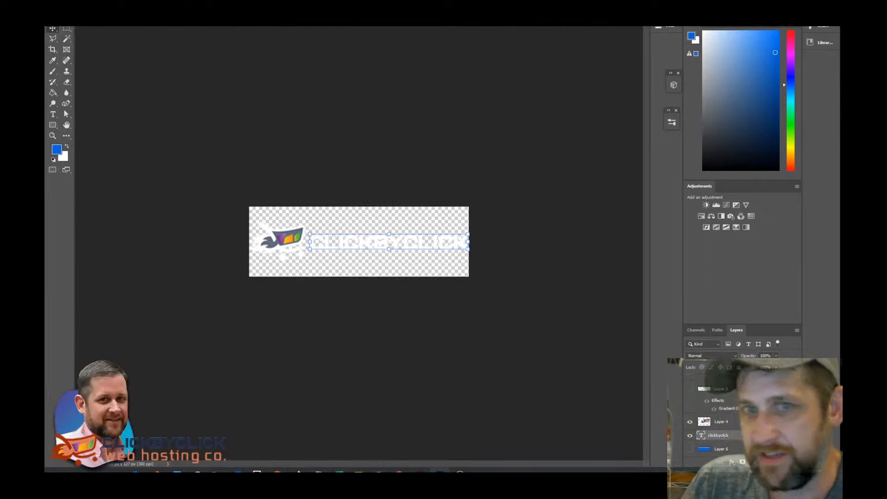
Save the document under the file name logo.png, leaving the file type as Photoshop with layers included
key("alt+f")
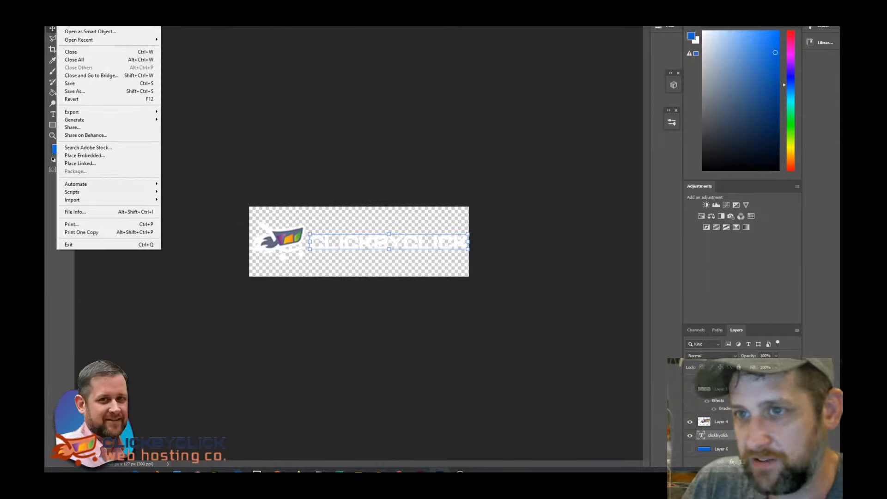
key("Return")
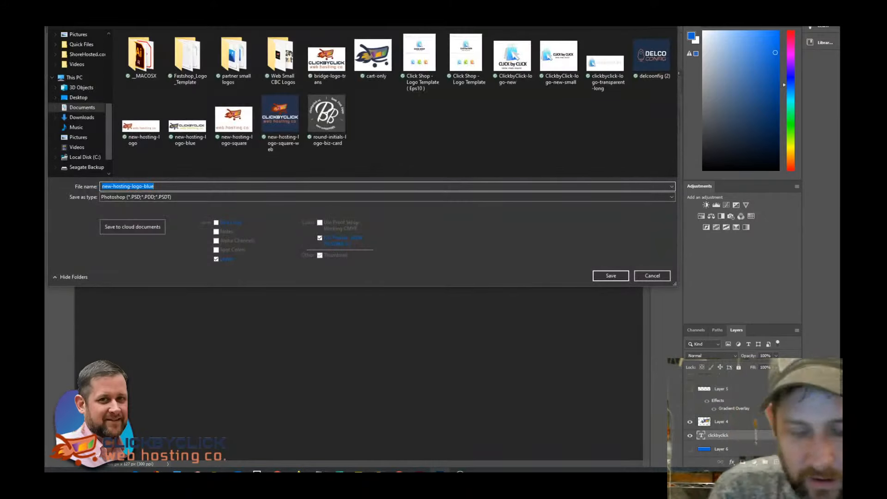
type("logo")
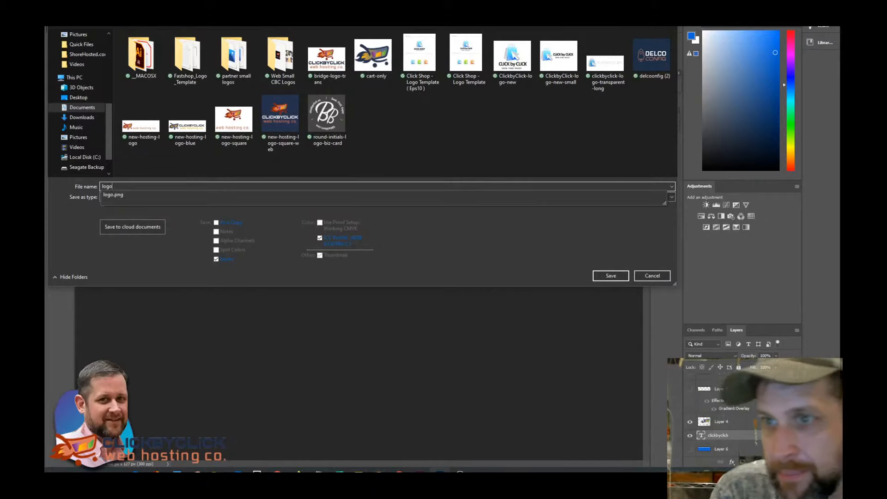
type(".png")
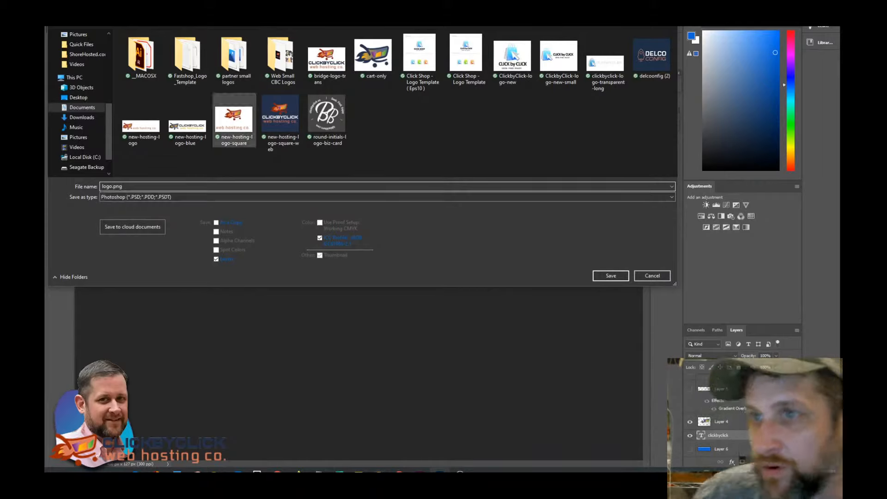
key("Return")
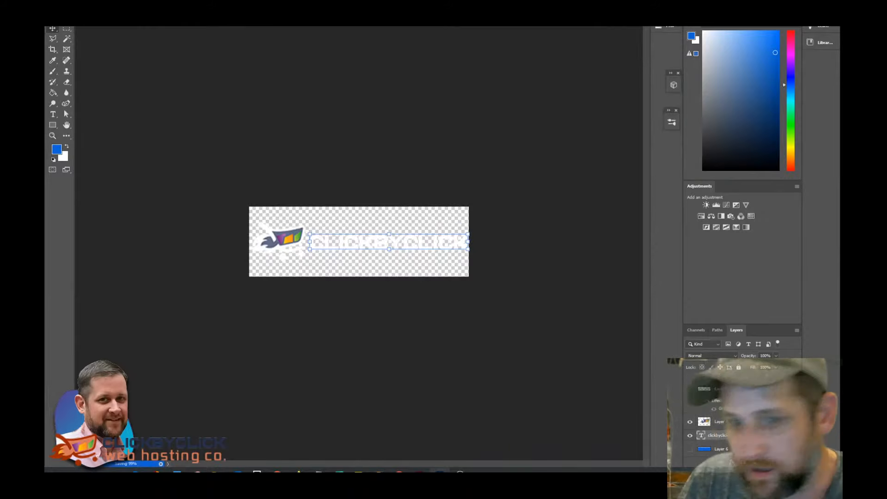